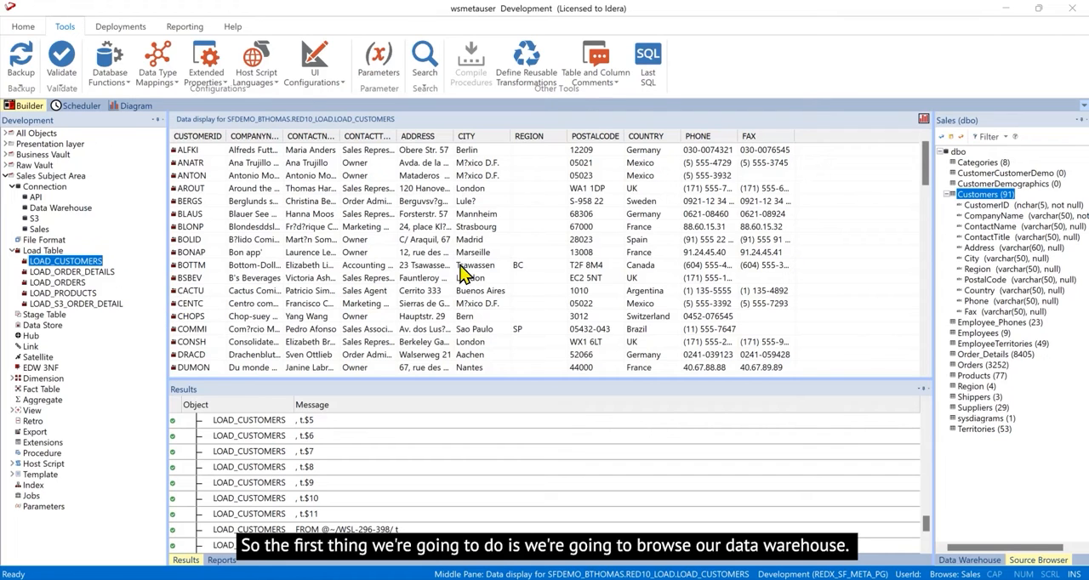
- Review the Data Warehouse connection's general and extended properties without changing them
click(51, 209)
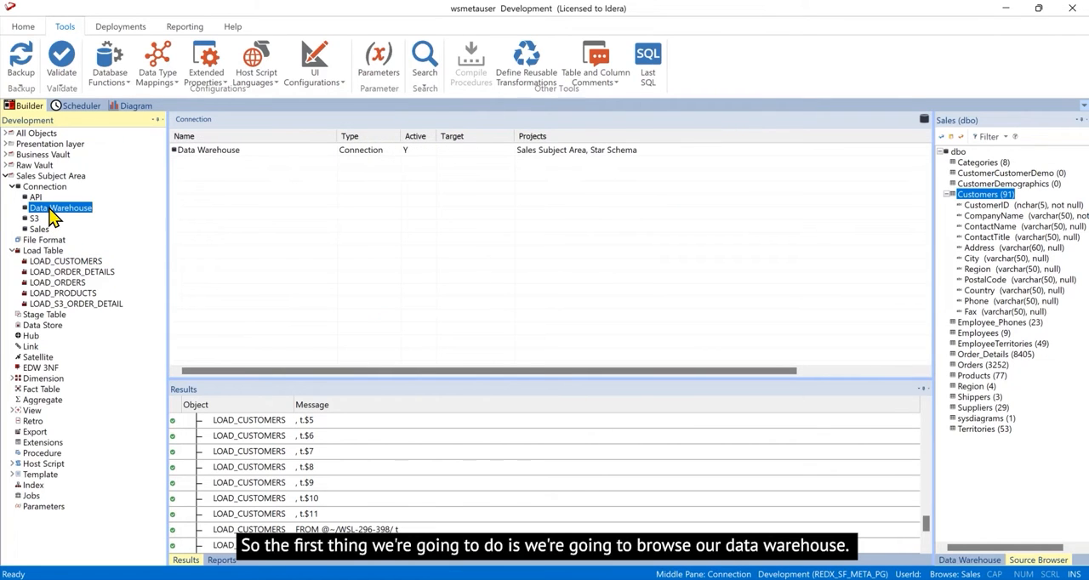
double_click(51, 212)
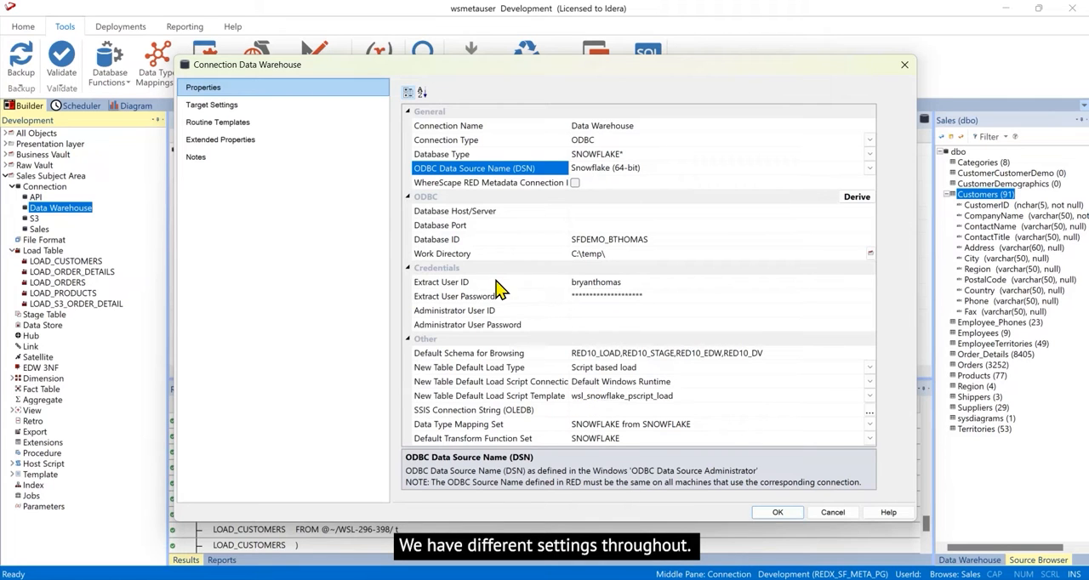
click(228, 140)
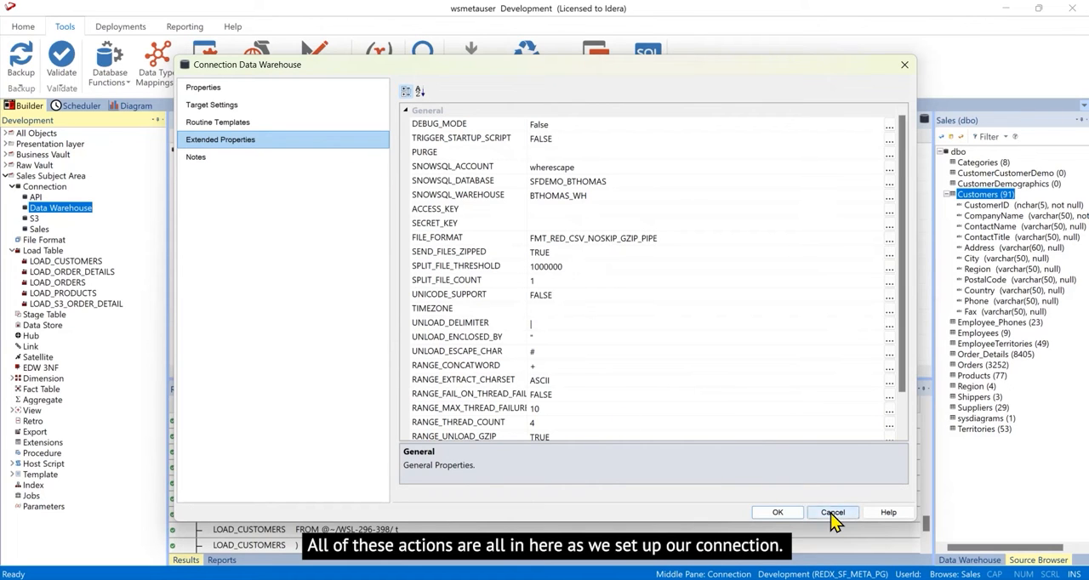
click(830, 513)
- Browse the Data Warehouse connection as the source and filter its objects to load tables
right_click(72, 217)
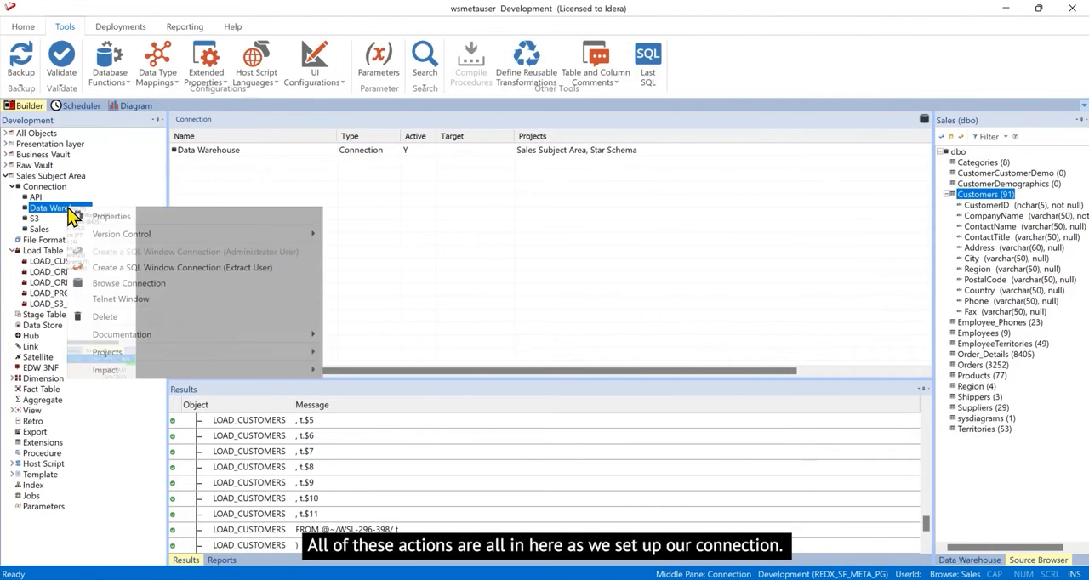
click(111, 285)
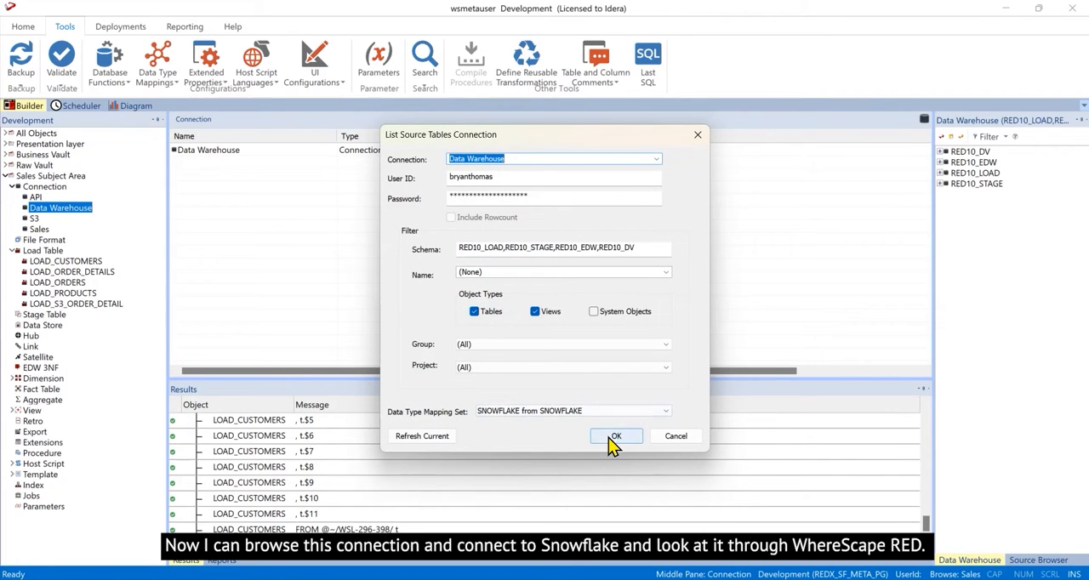
click(608, 435)
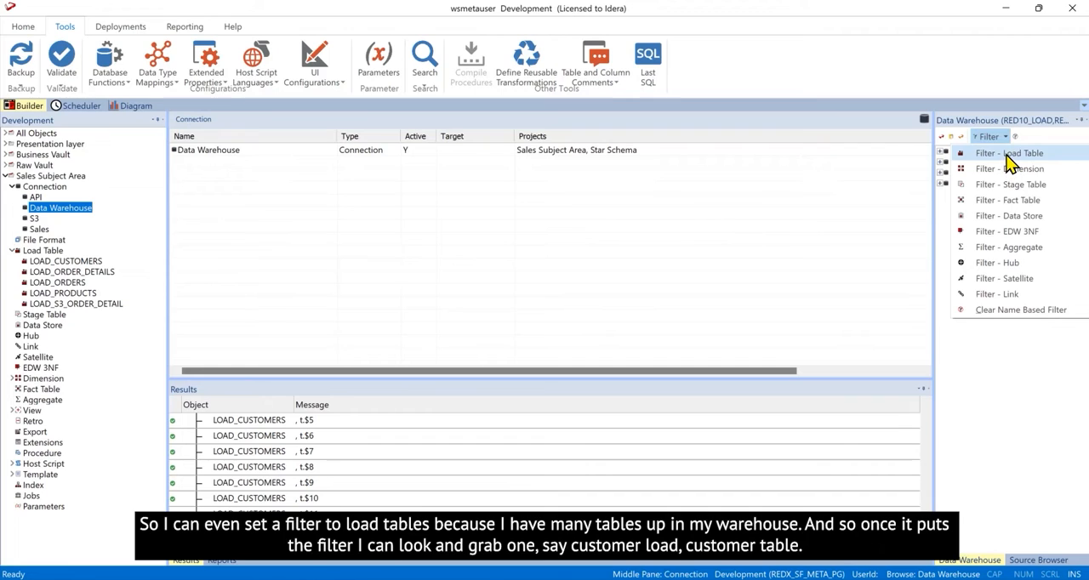
click(1007, 159)
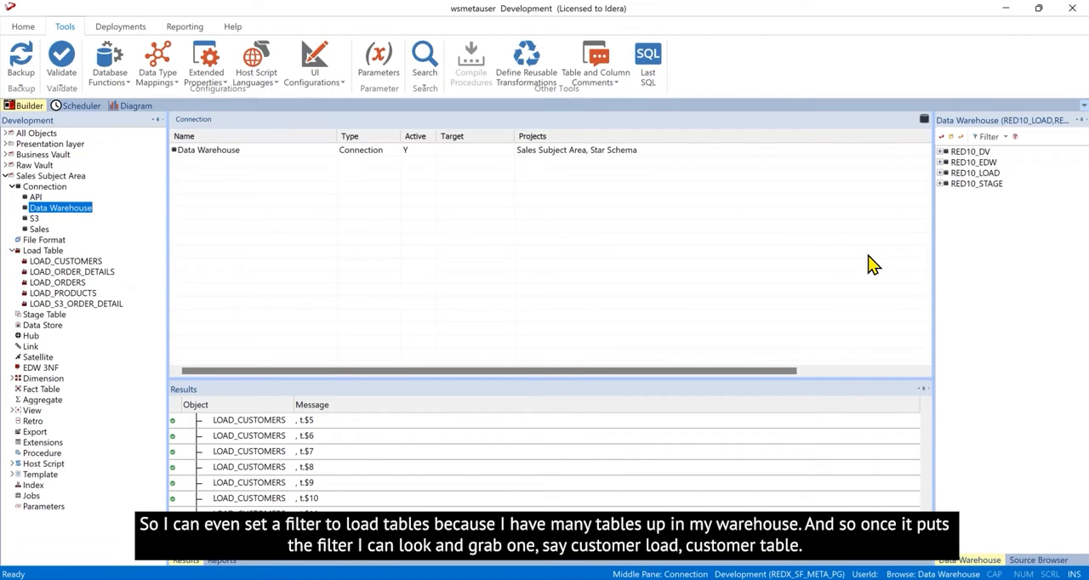
- Create a slowly changing dimension named DIM_CUSTOMERS in Data Warehouse:edw from the LOAD_CUSTOMERS table in the RED10_LOAD schema
click(941, 174)
click(994, 185)
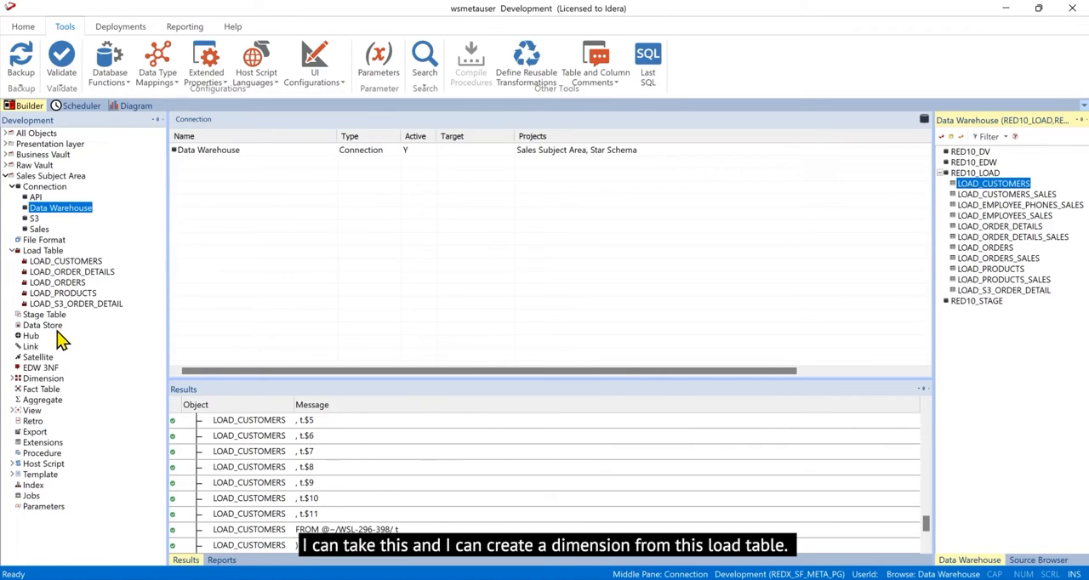
click(54, 379)
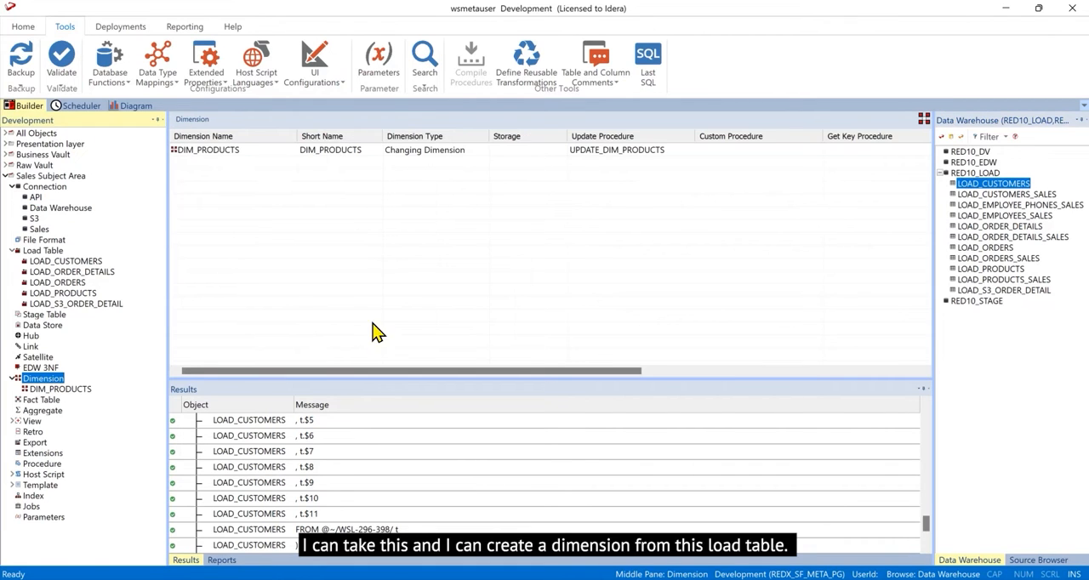
drag(974, 188, 354, 204)
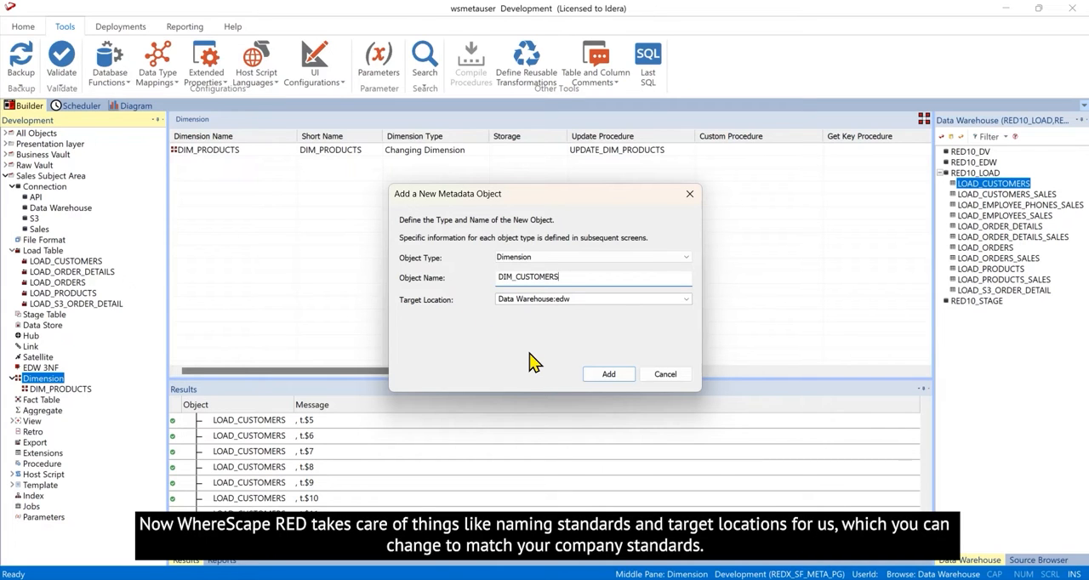
click(614, 376)
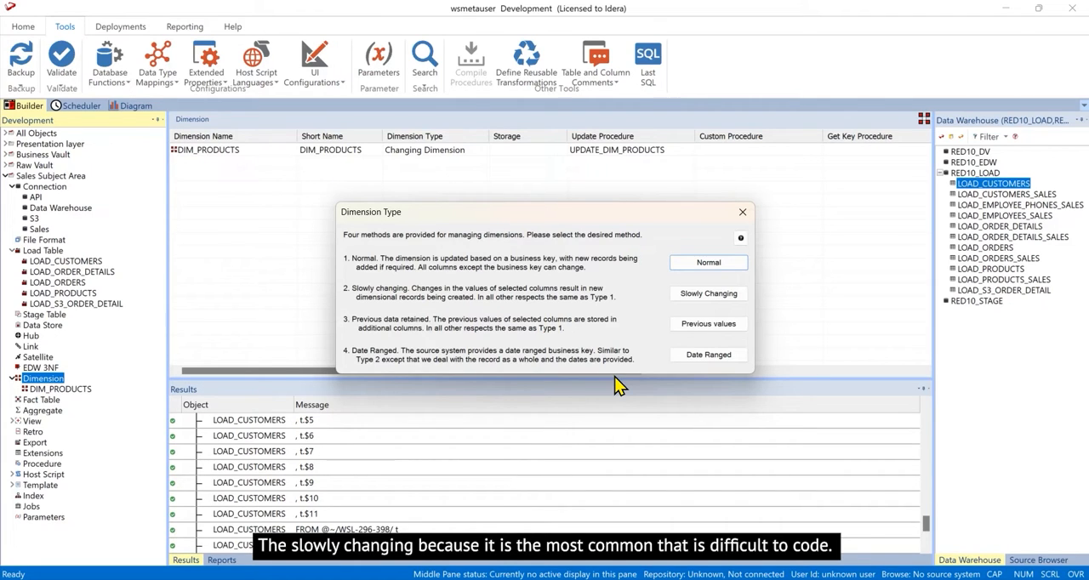
click(690, 292)
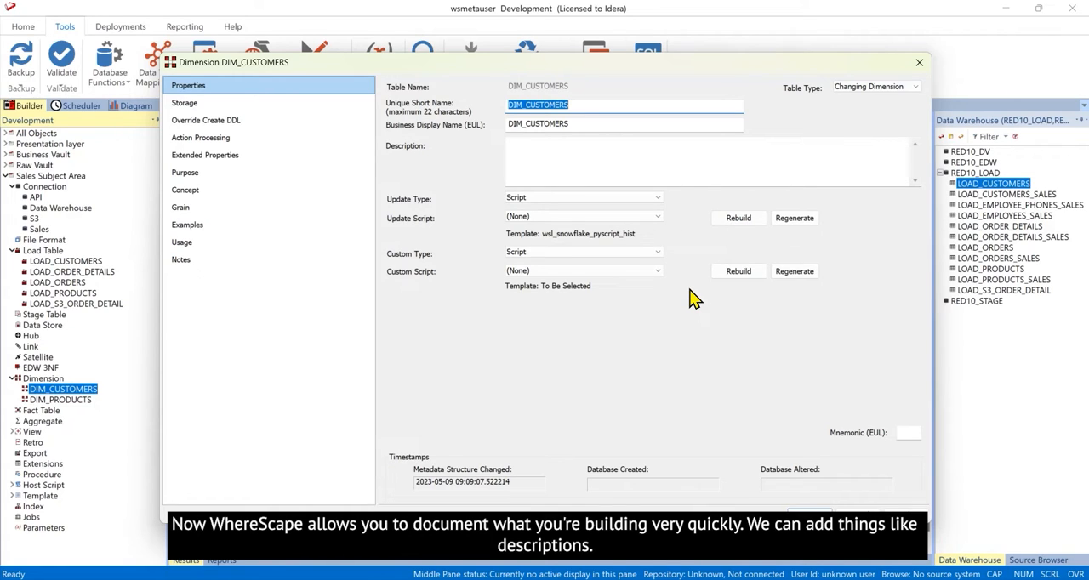
- Enter "For on-line customers" as the description of the DIM_CUSTOMERS dimension
click(571, 150)
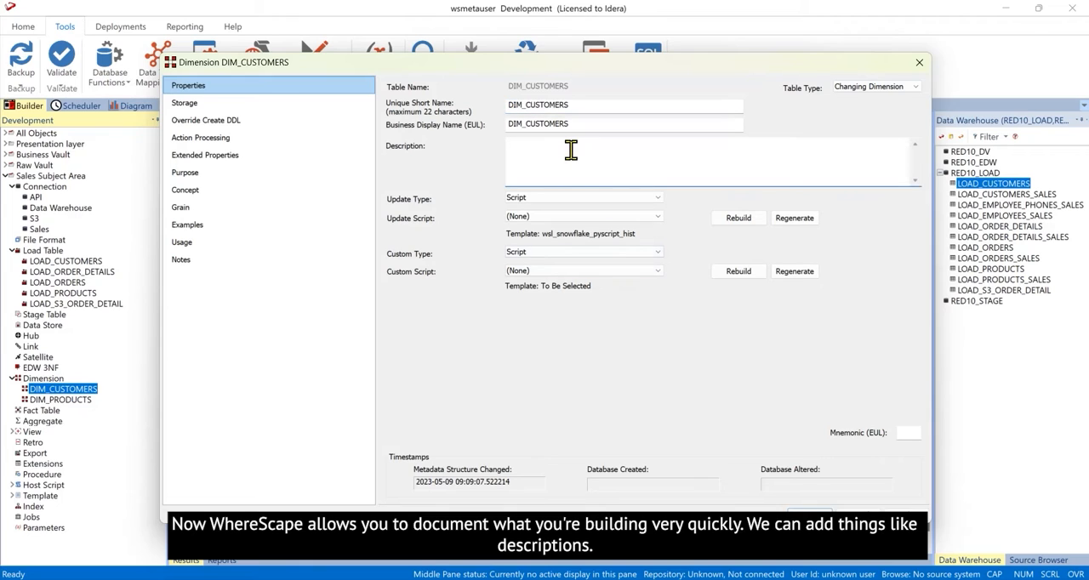
text(For )
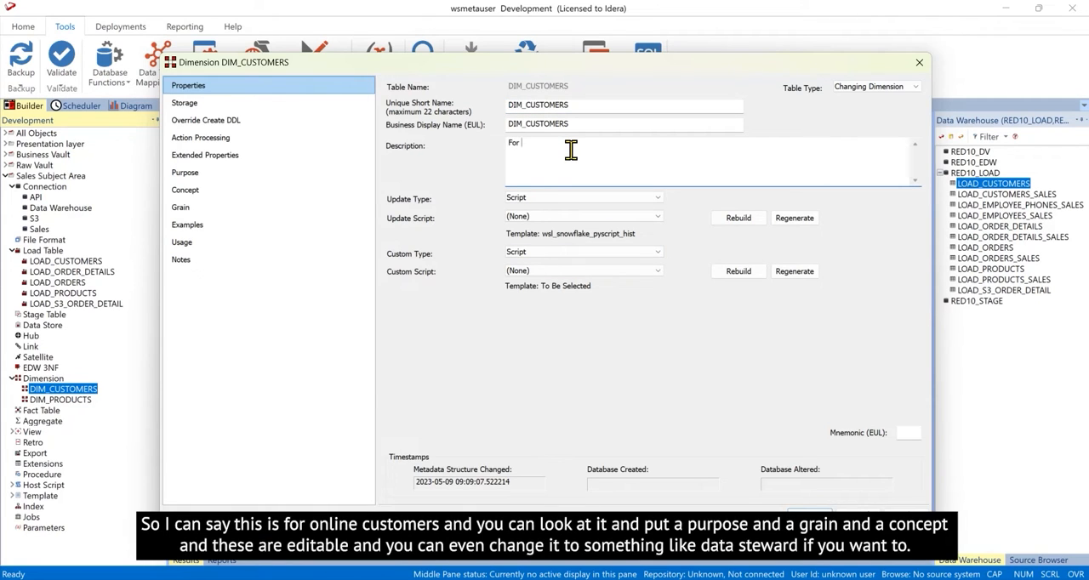
text(on0line customers)
click(530, 142)
key(BackSpace)
text(-)
- Document the grain of DIM_CUSTOMERS as "one row per on-line customer"
click(177, 210)
text(on)
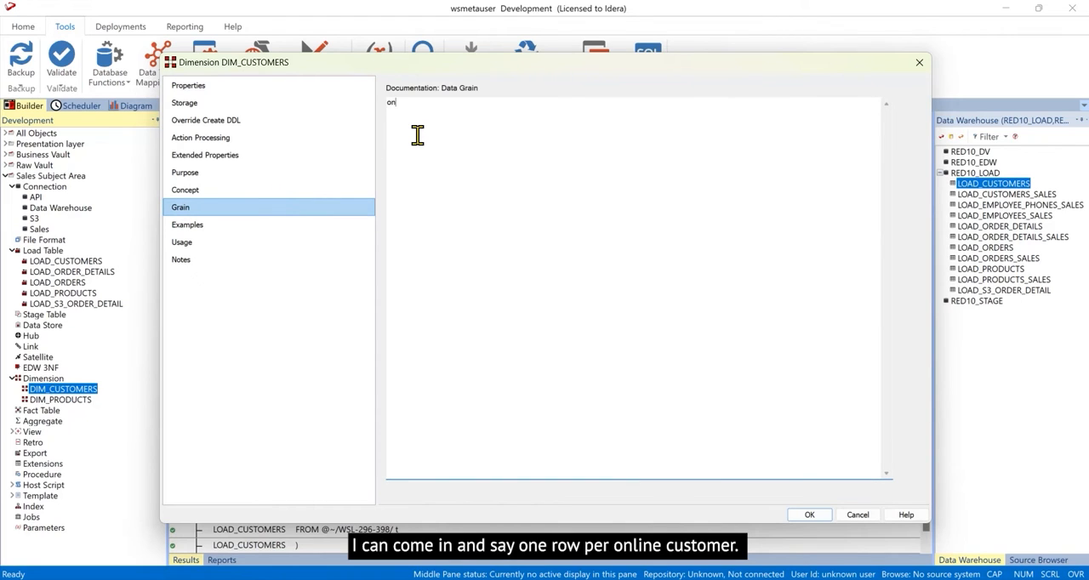
text(e row per on-line customer)
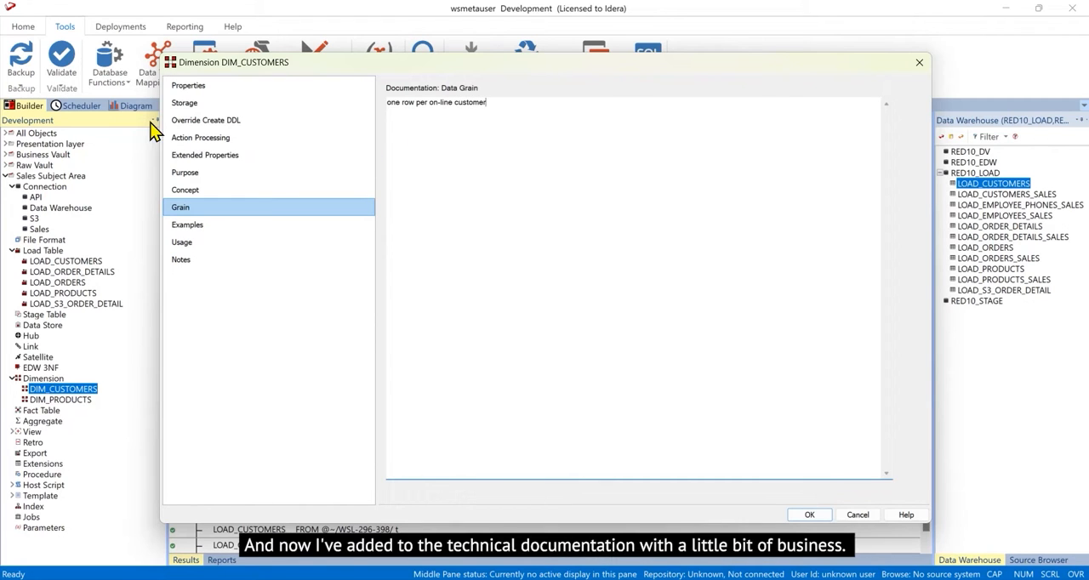
- Request a rebuild of the DIM_CUSTOMERS update script, and create and load the dimension table
click(202, 85)
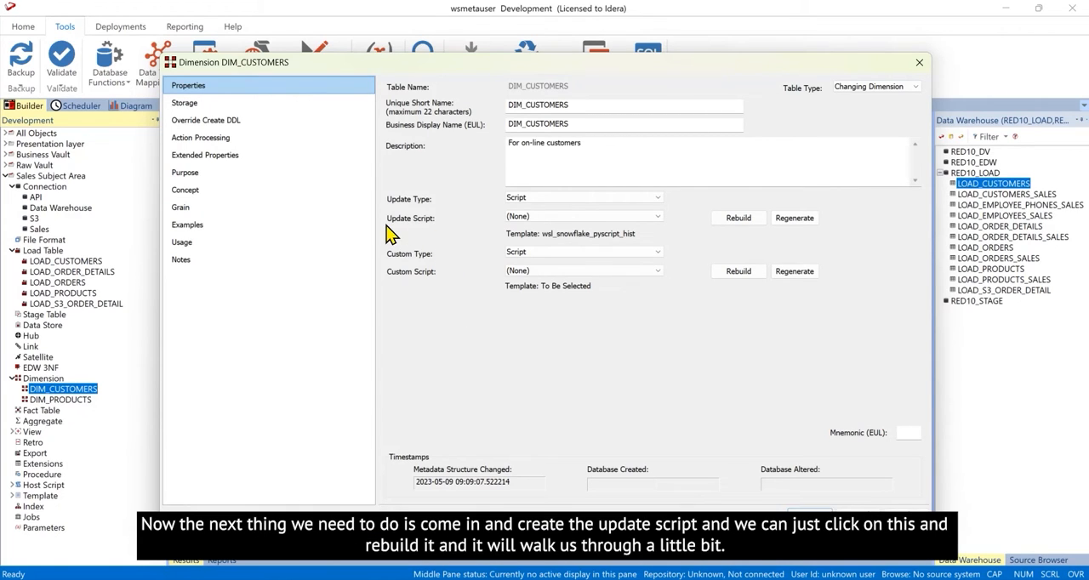
click(739, 220)
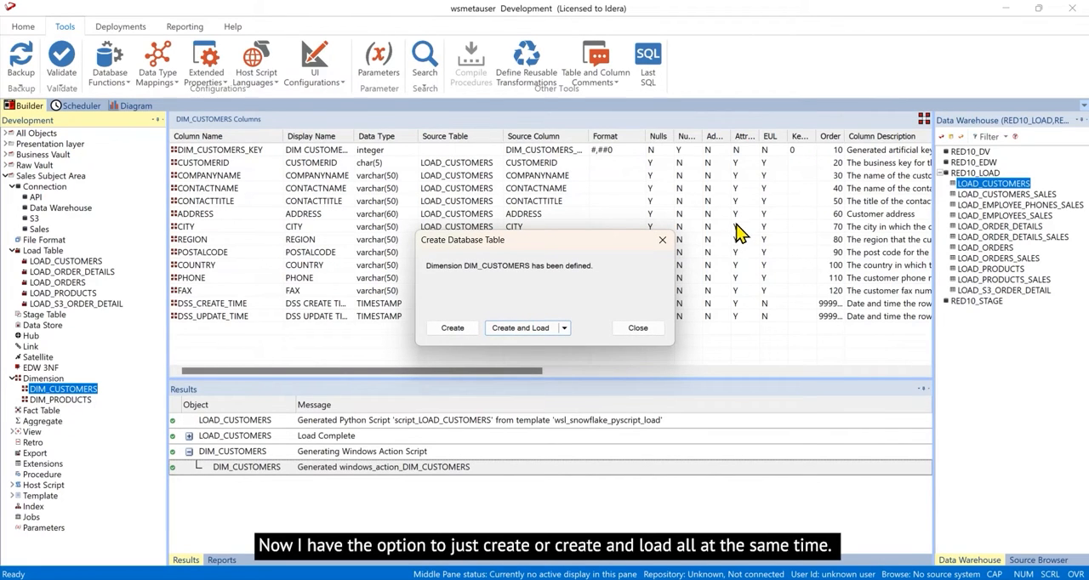
click(520, 329)
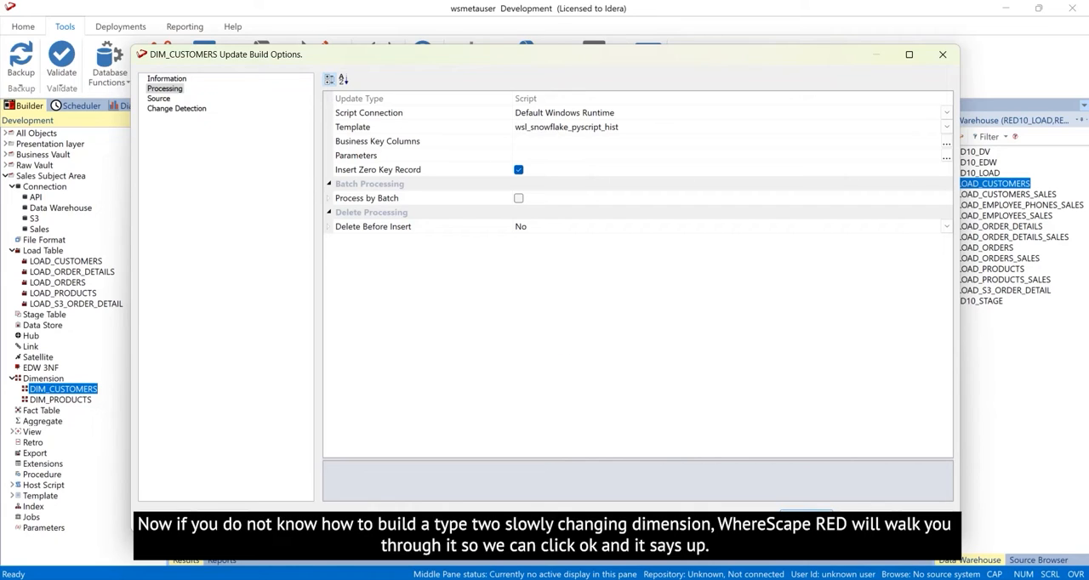
- Set CUSTOMERID as the business key column in the DIM_CUSTOMERS update build options
click(805, 518)
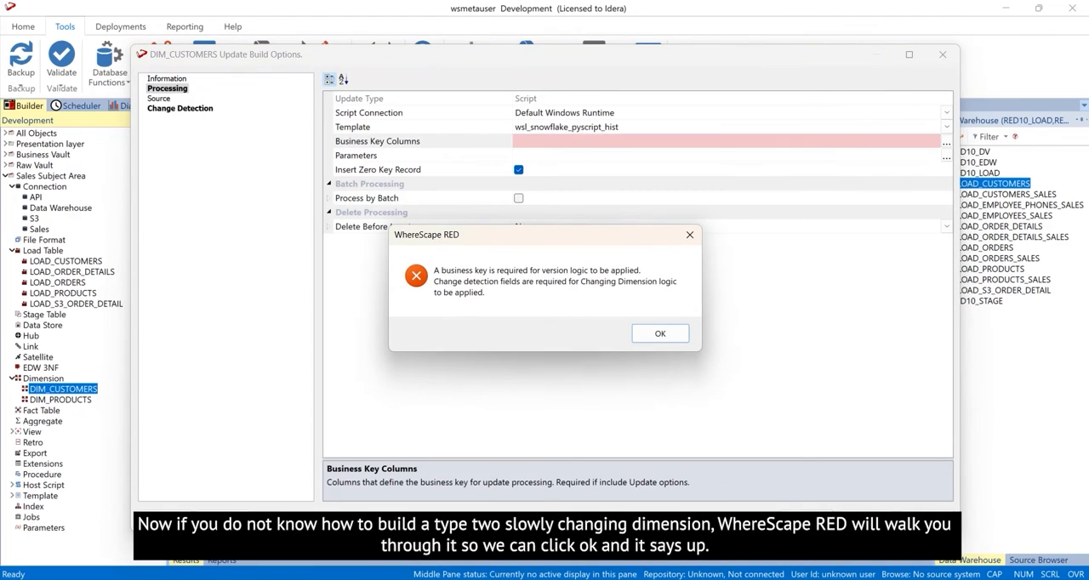
click(660, 334)
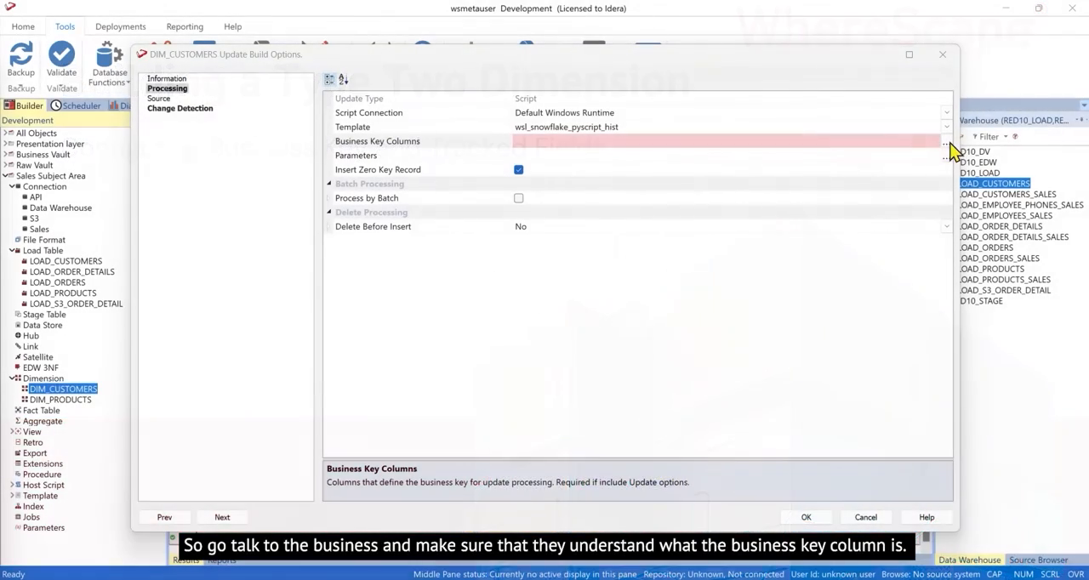
click(946, 143)
drag(340, 104, 479, 63)
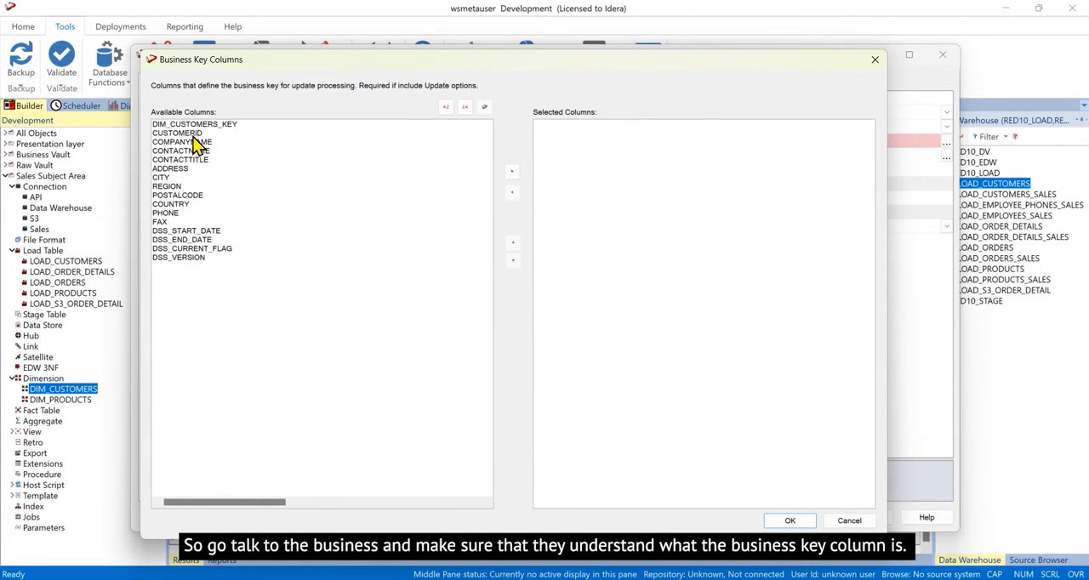
drag(194, 134, 559, 282)
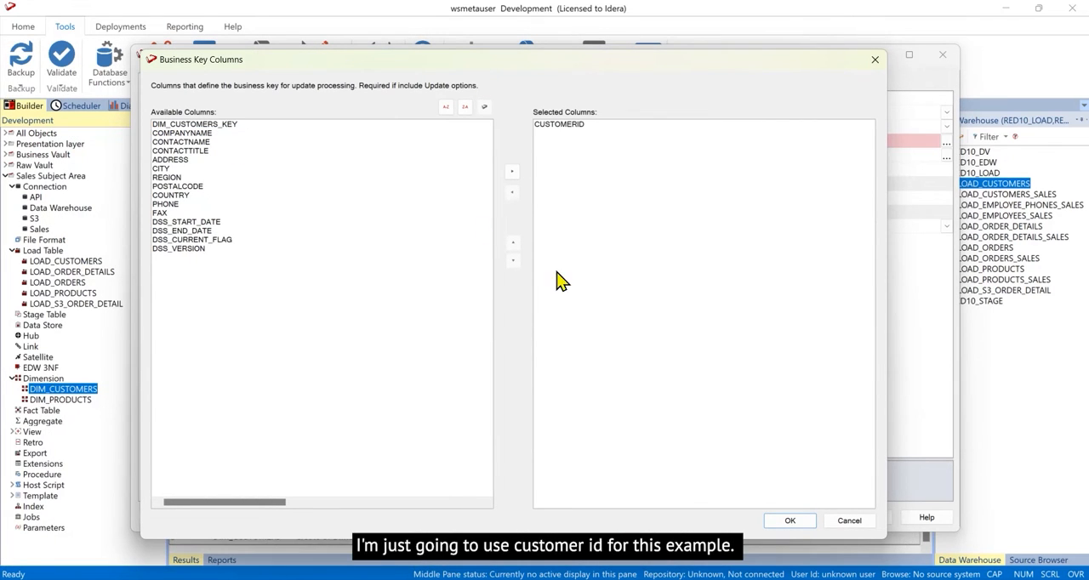
click(791, 523)
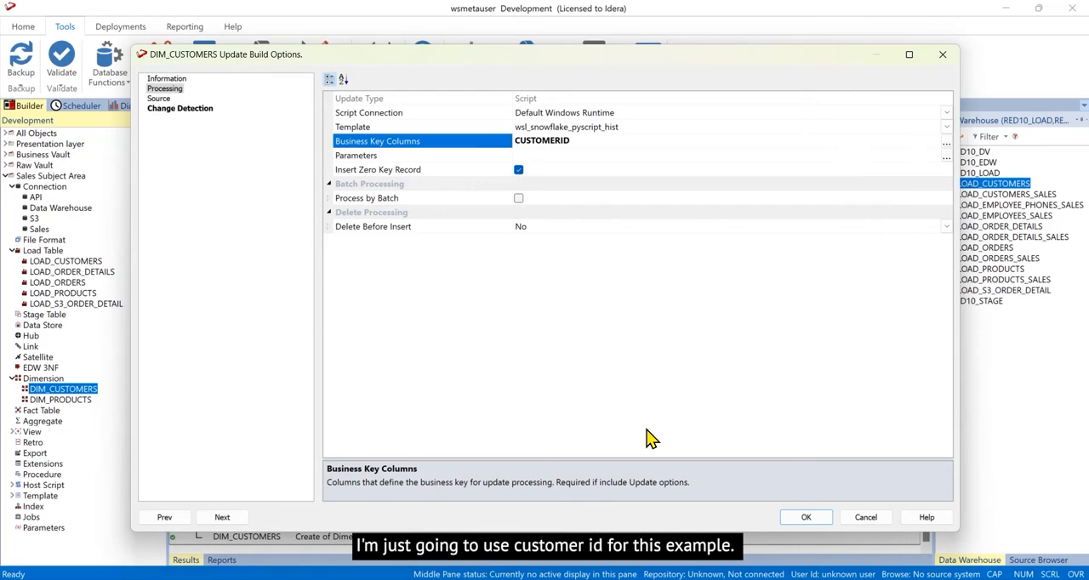
- Set CONTACTNAME and CONTACTTITLE as the change detection fields and accept the update build options
click(791, 522)
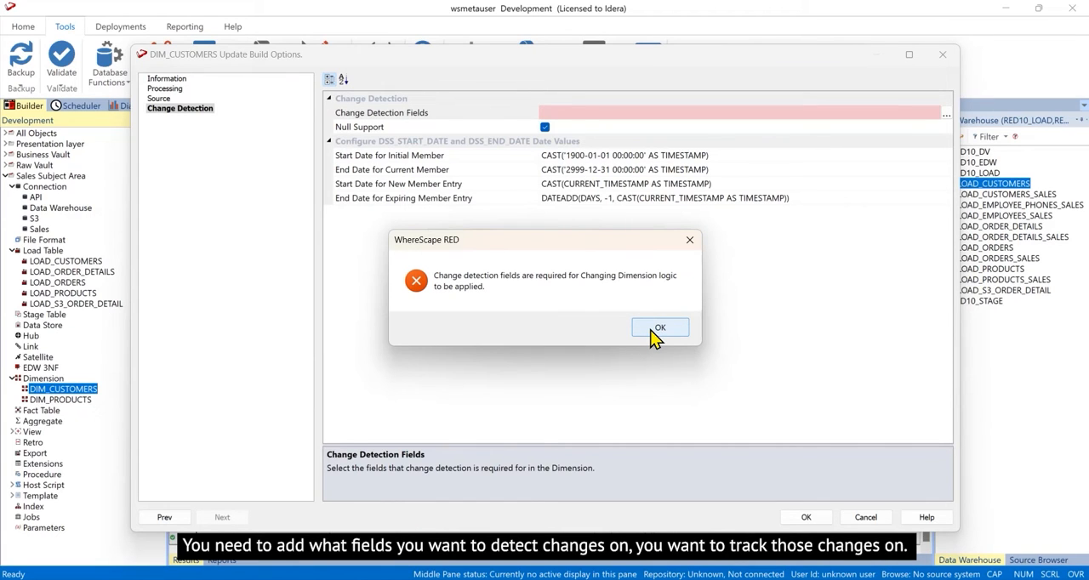
click(656, 328)
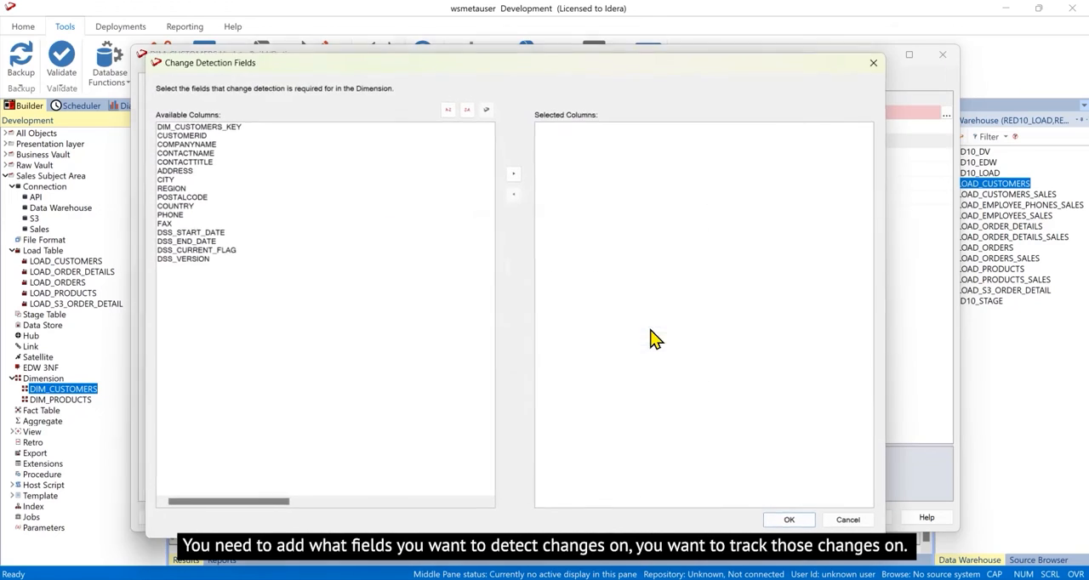
double_click(187, 152)
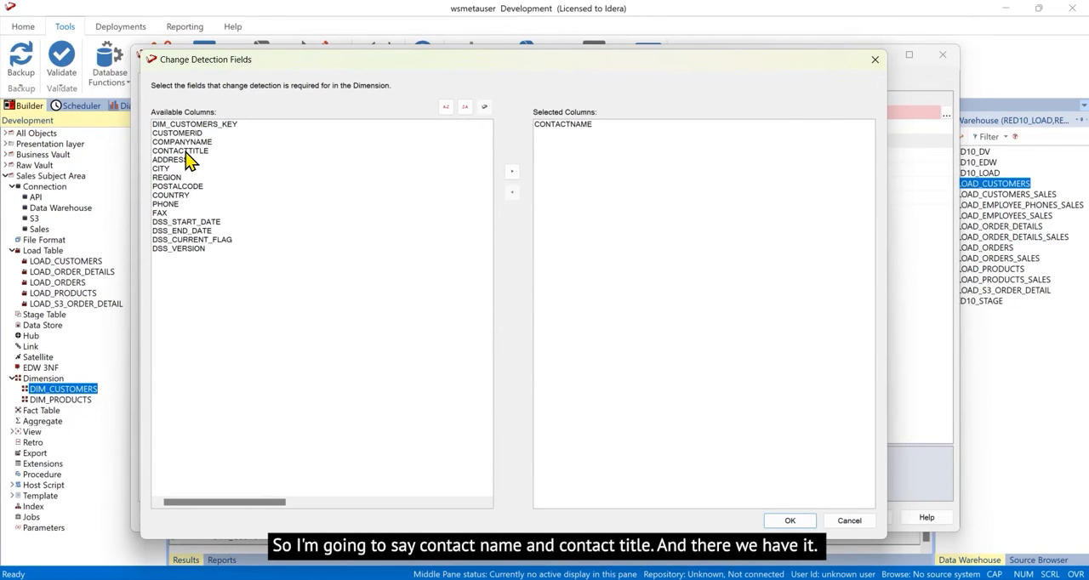
double_click(187, 152)
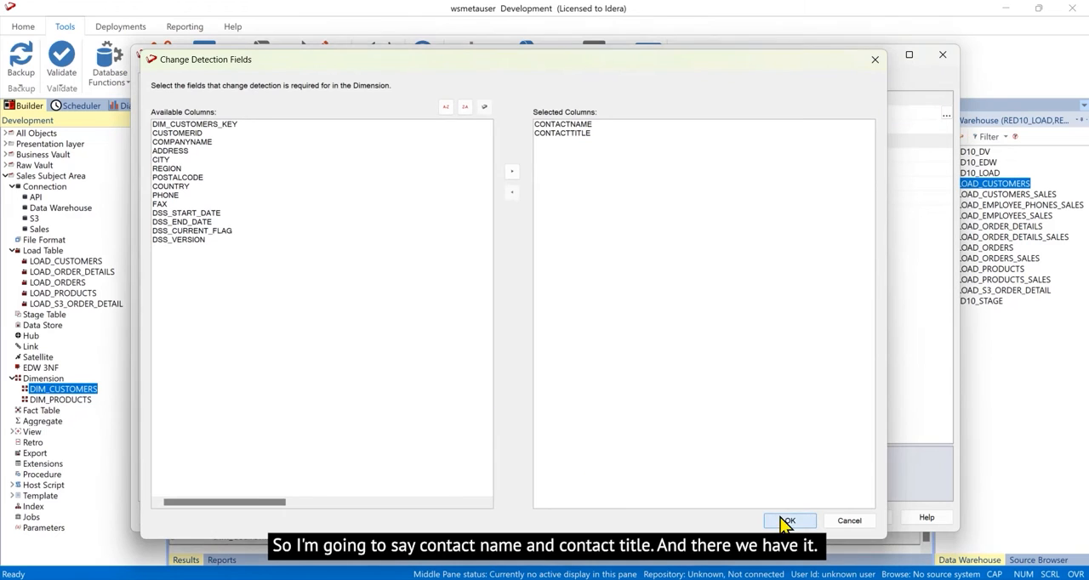
click(784, 521)
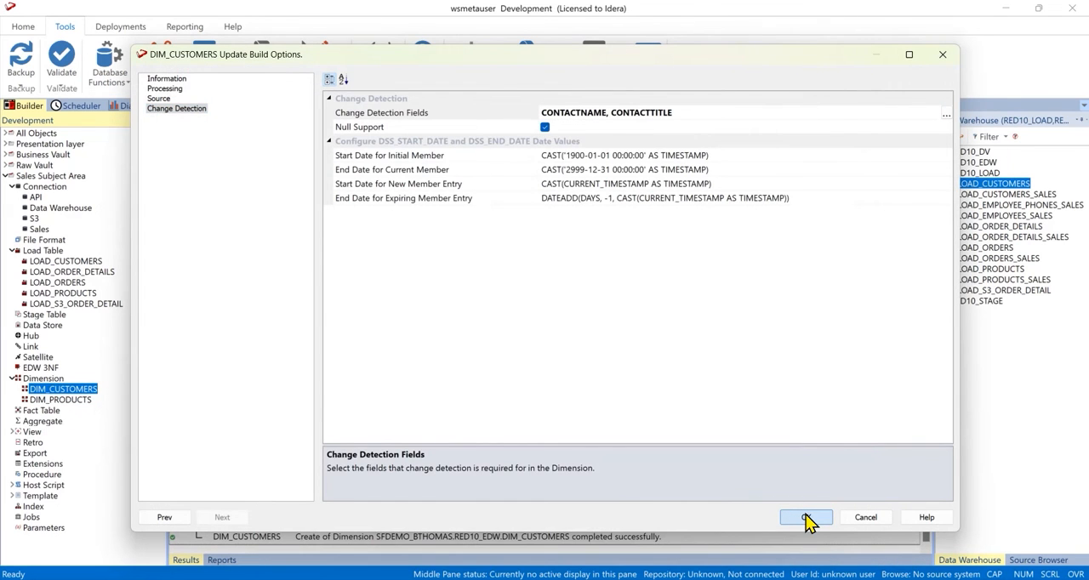
click(805, 519)
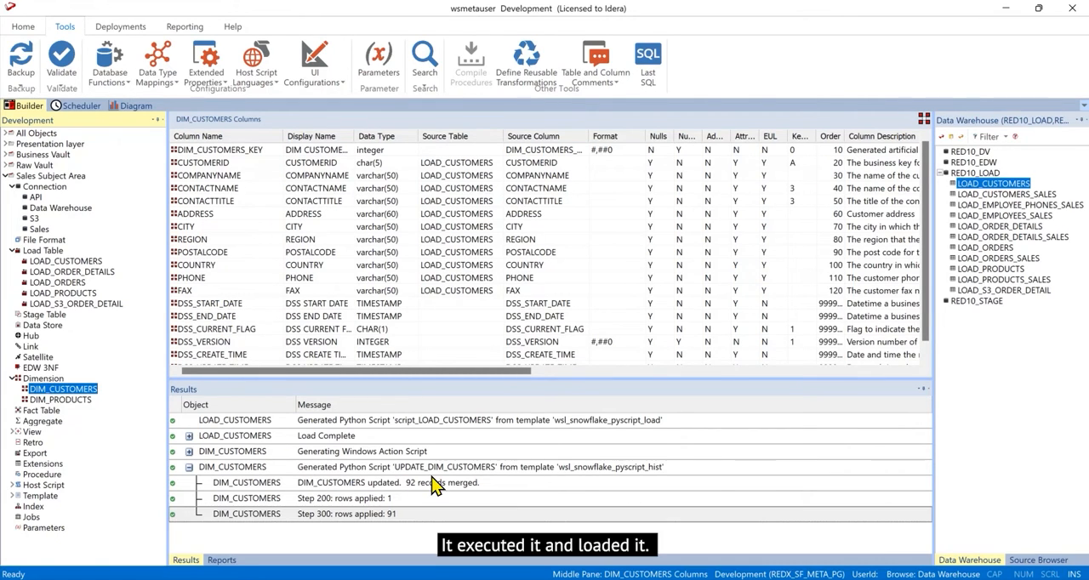
- Open the UPDATE_DIM_CUSTOMERS script from the DIM_CUSTOMERS properties and examine its header documentation
double_click(86, 391)
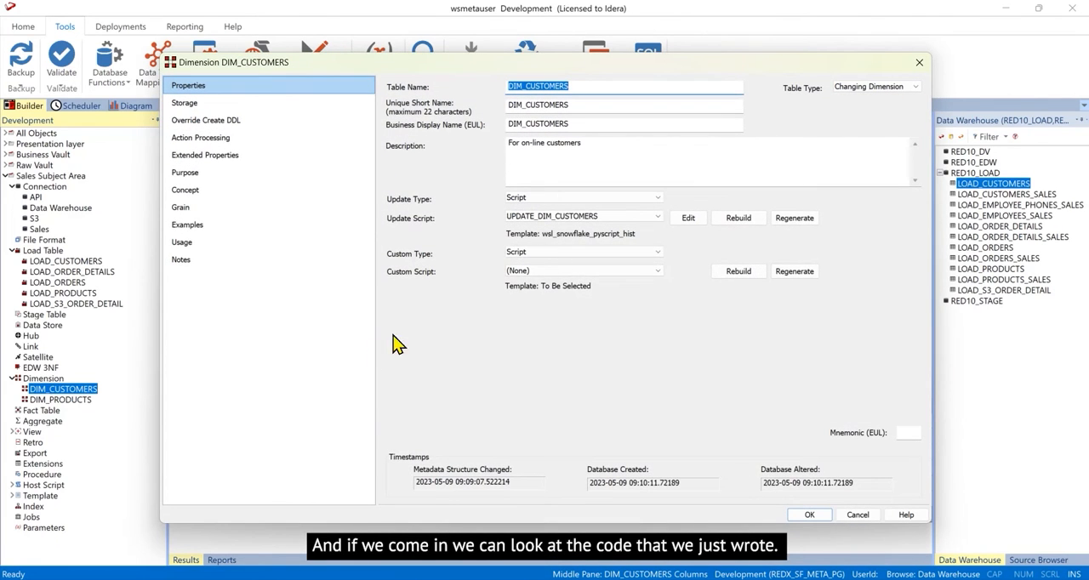
click(686, 219)
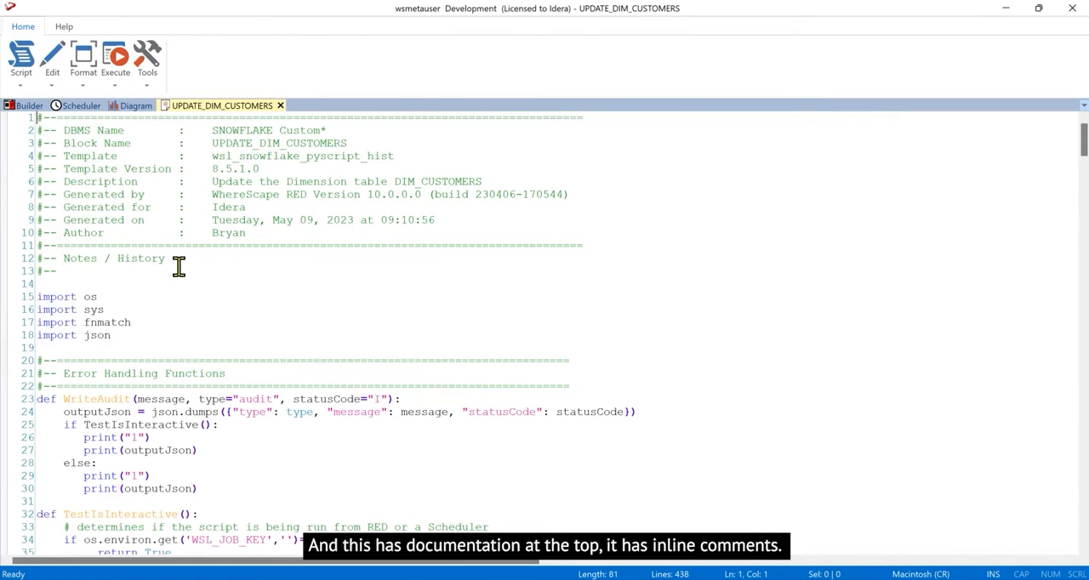
drag(170, 261, 37, 123)
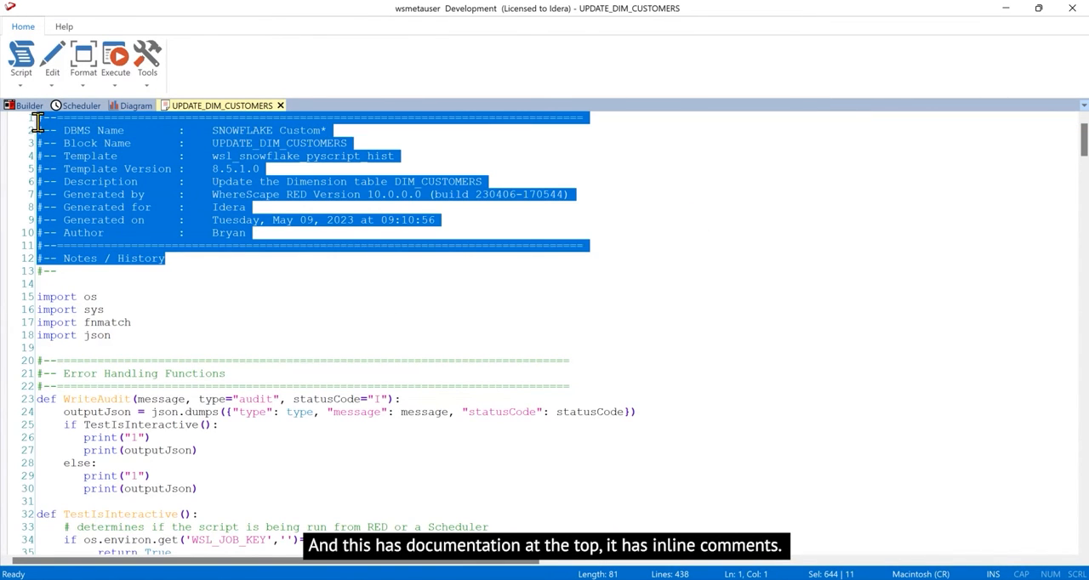
click(536, 339)
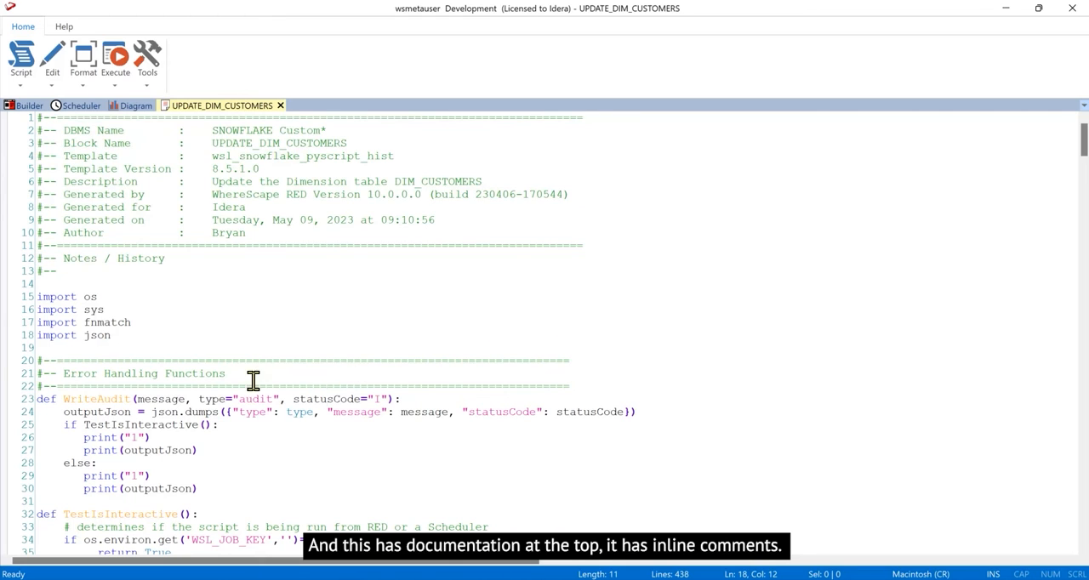
- Examine the tracked columns section of the update script for CONTACTNAME and CONTACTTITLE, and close the script
scroll(309, 373, down, 20)
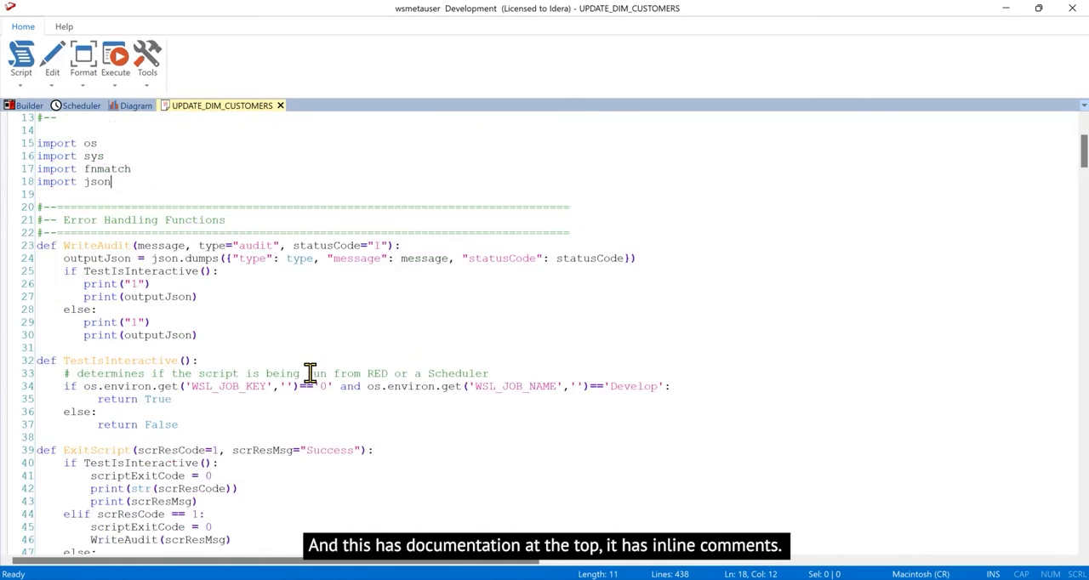
scroll(309, 373, down, 20)
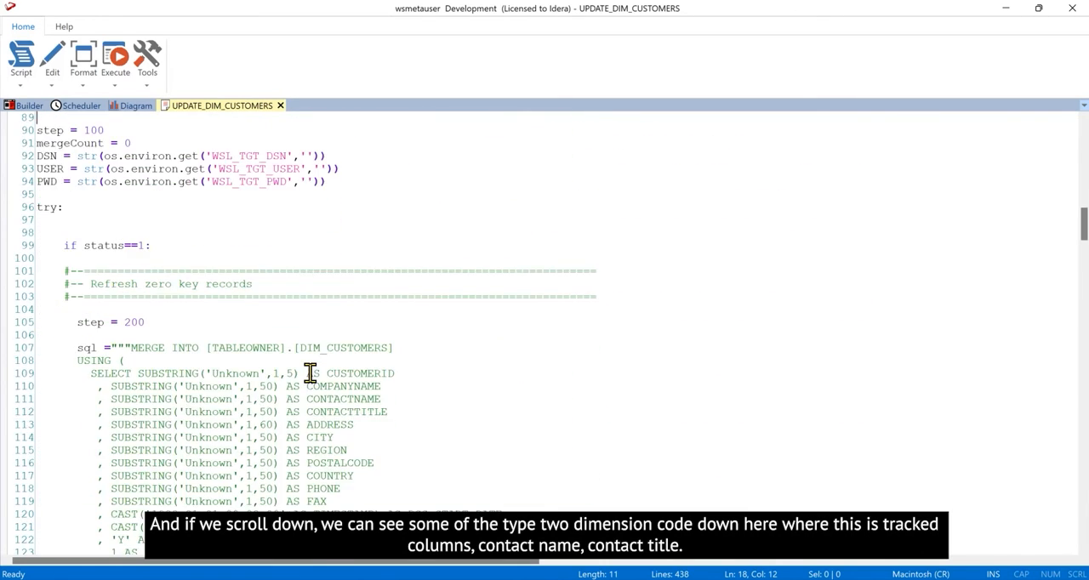
scroll(310, 373, down, 16)
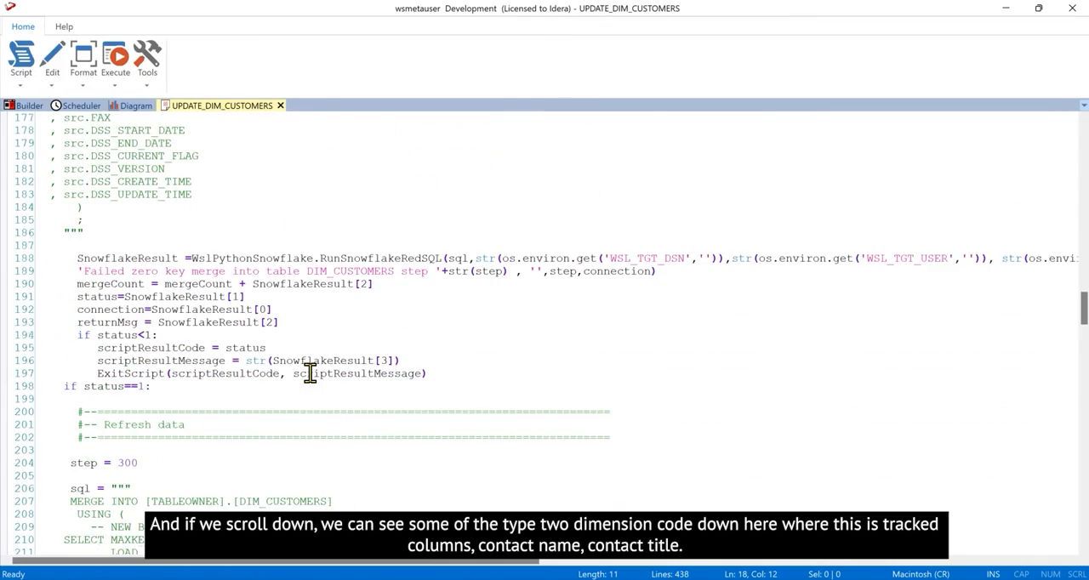
scroll(310, 373, down, 13)
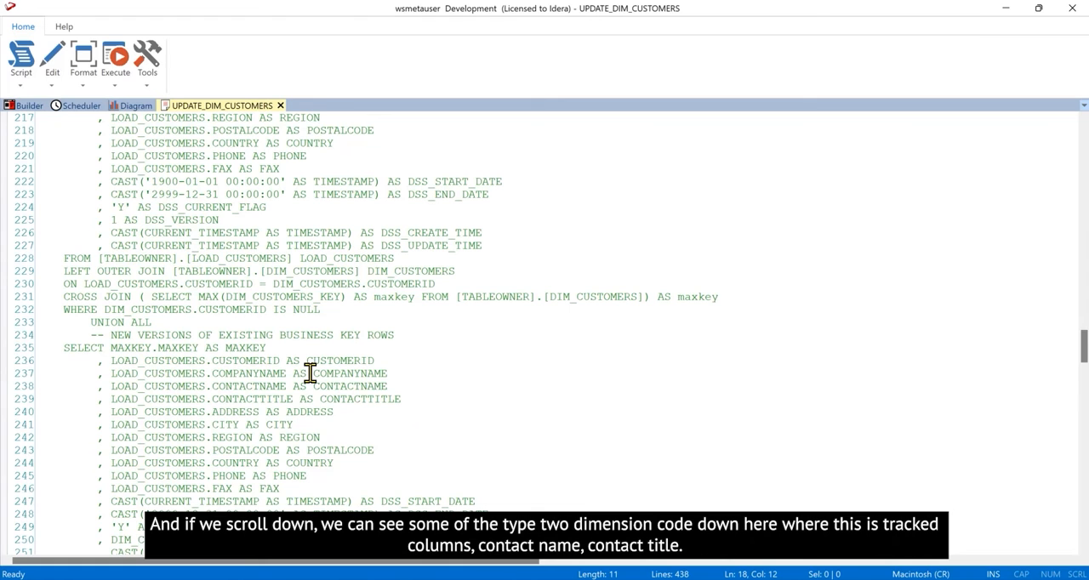
scroll(310, 373, down, 7)
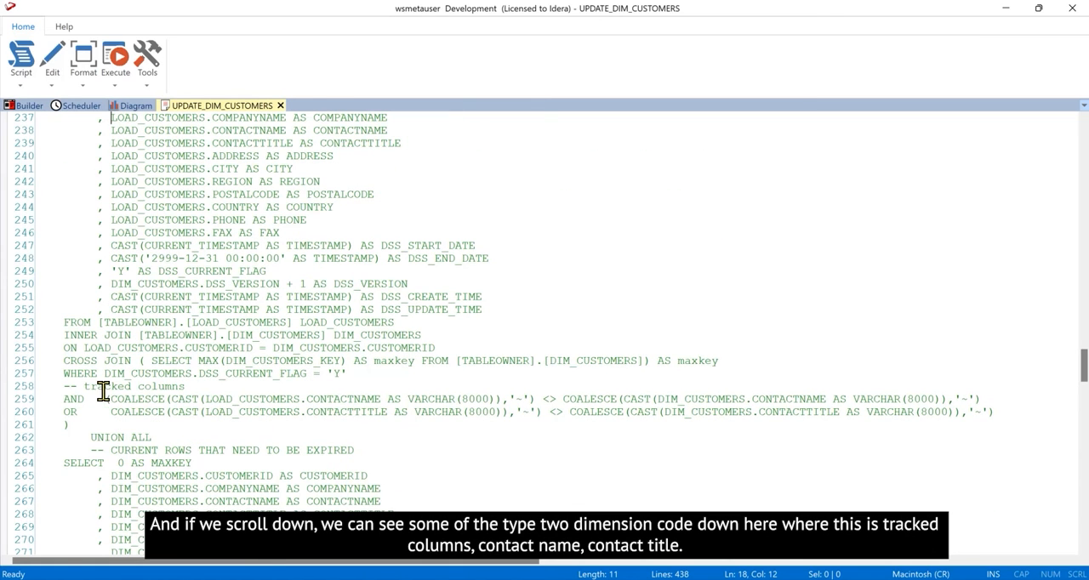
double_click(360, 398)
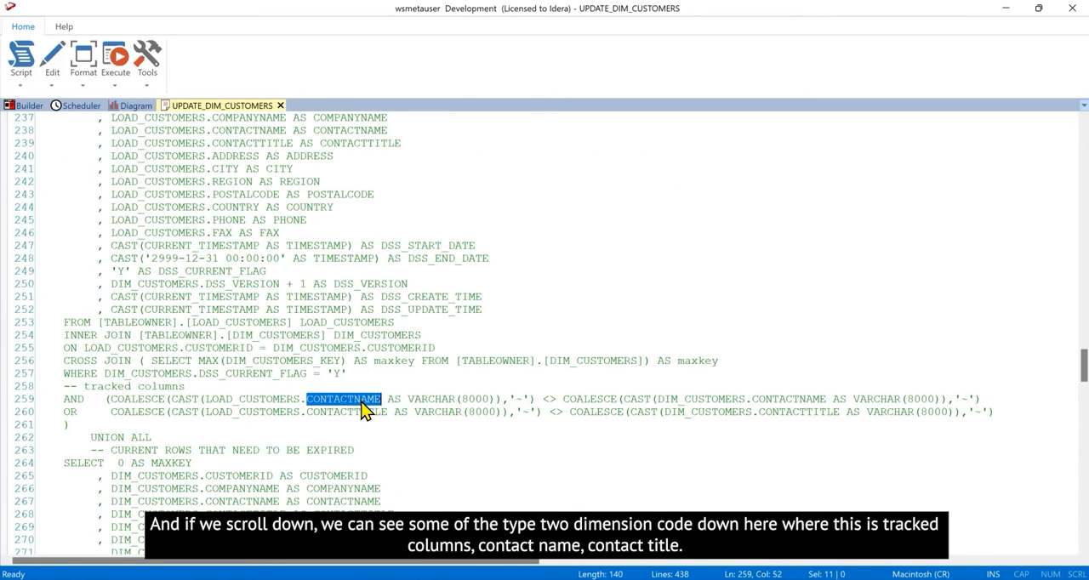
double_click(362, 412)
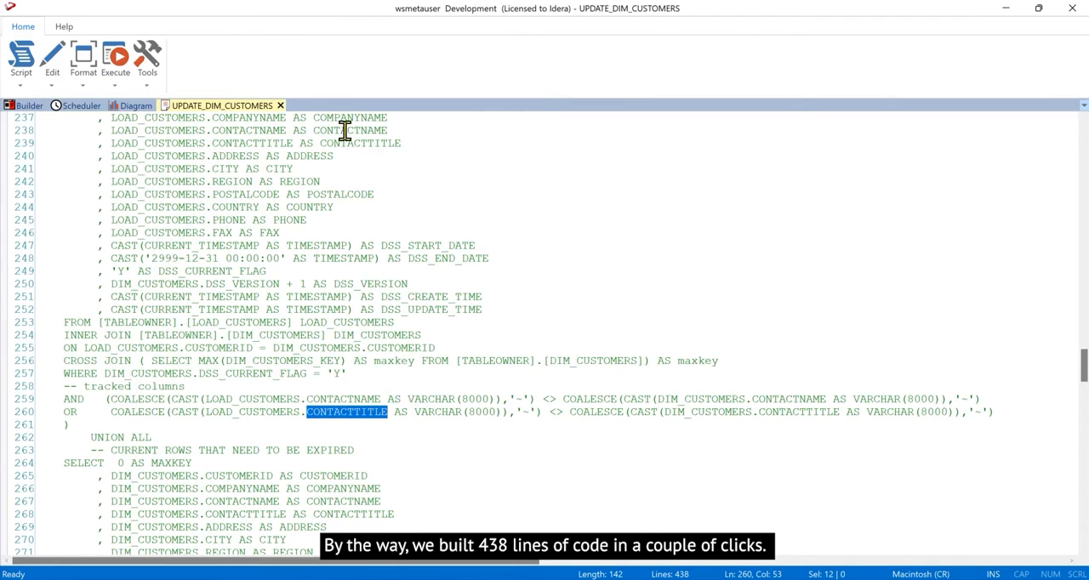
click(280, 106)
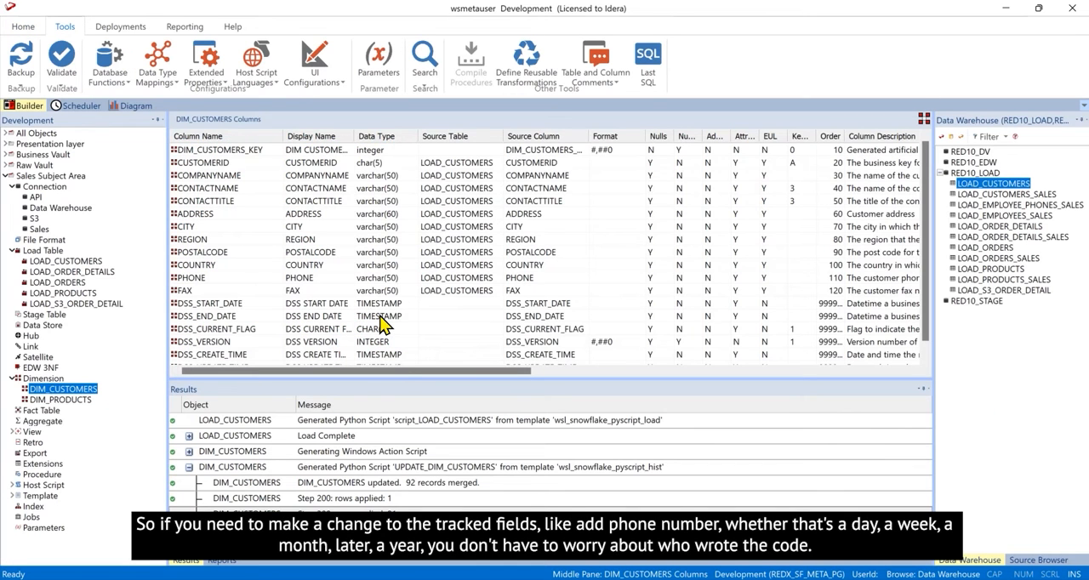
- Rebuild the DIM_CUSTOMERS update script with PHONE added to the change detection fields
double_click(64, 389)
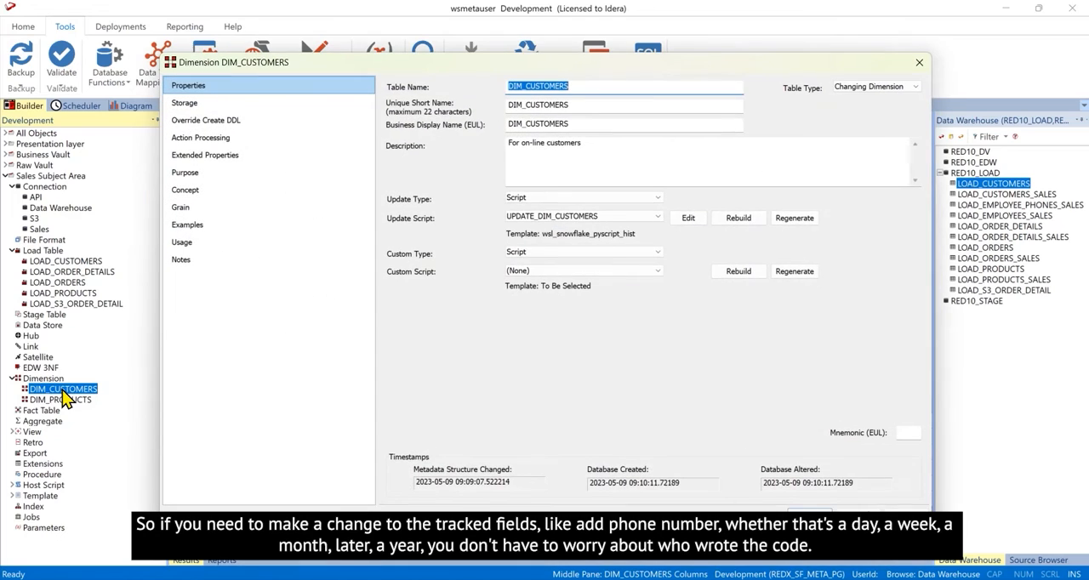
click(739, 219)
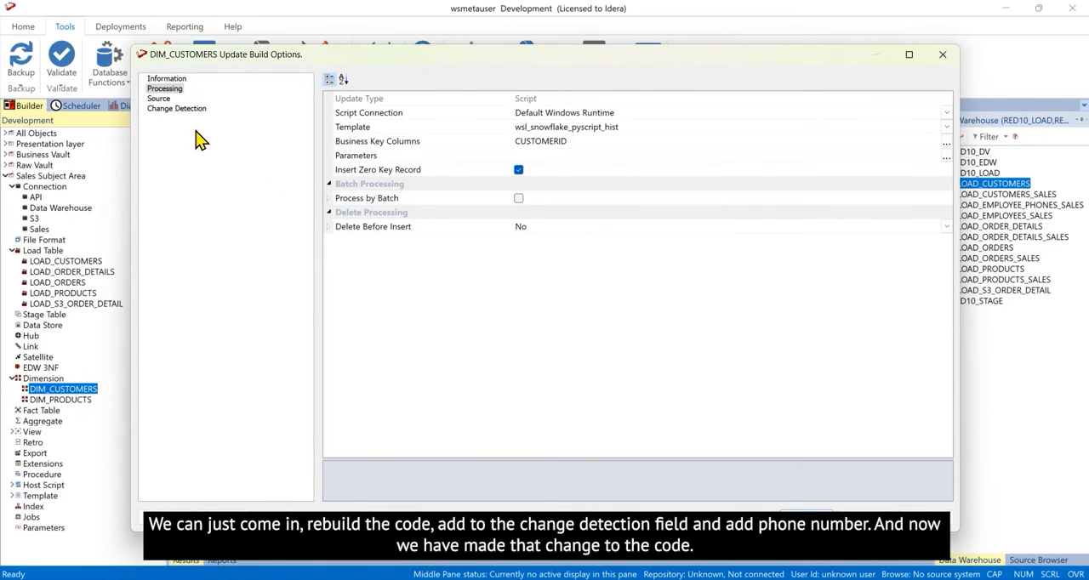
click(189, 113)
click(946, 115)
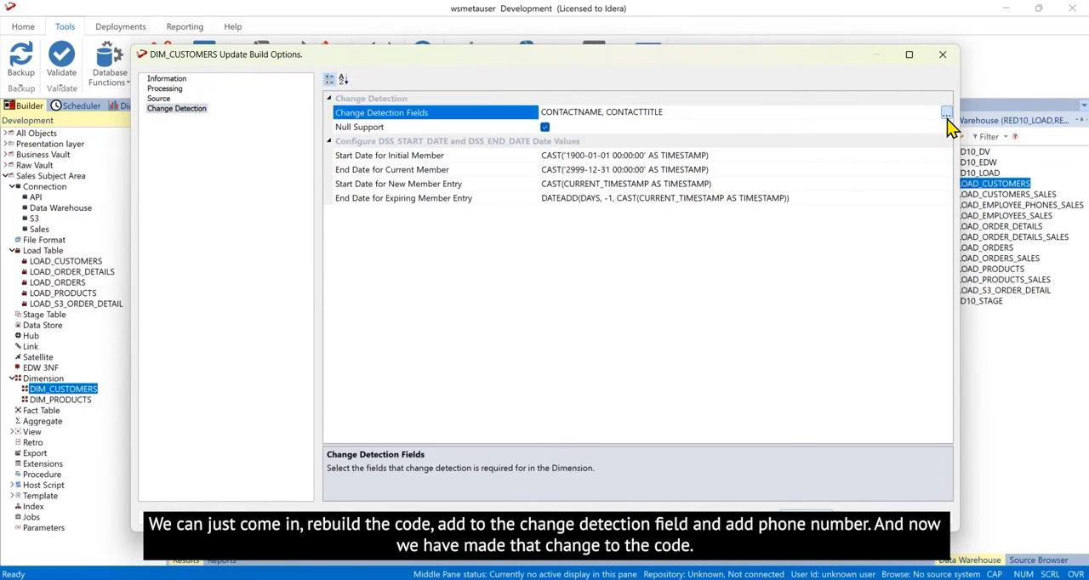
double_click(176, 196)
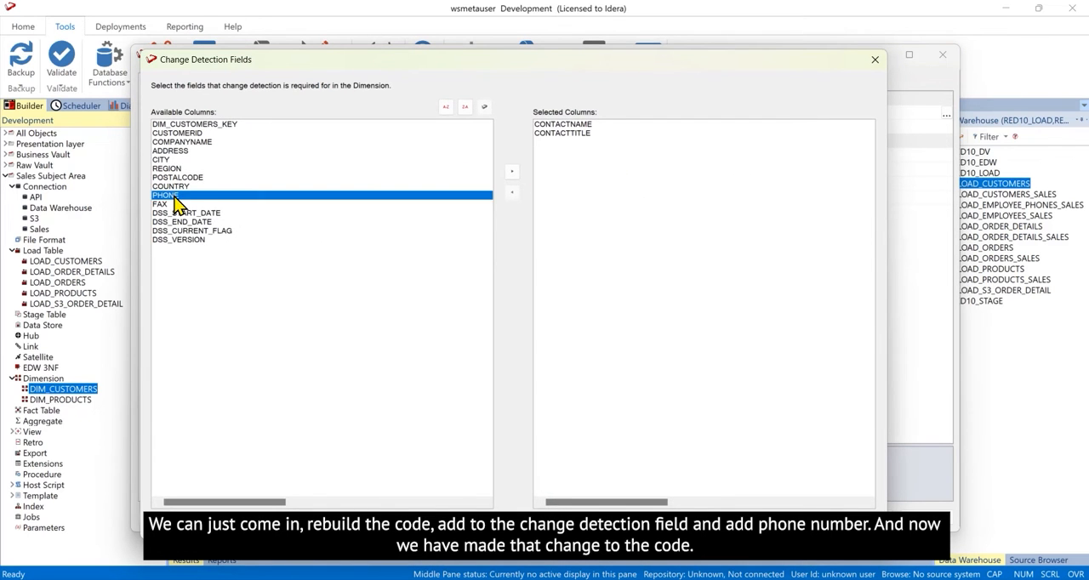
click(798, 510)
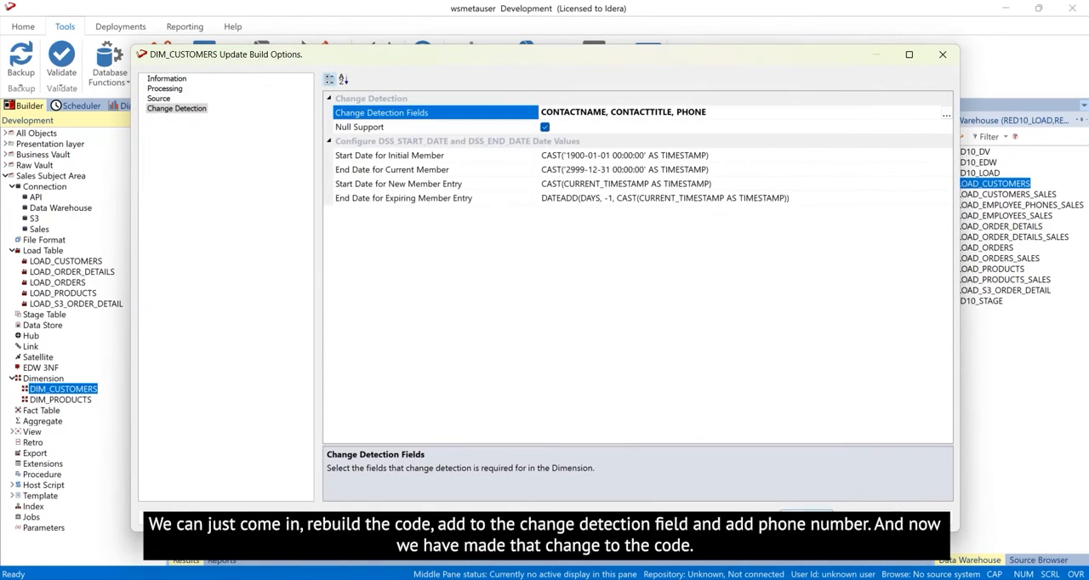
click(807, 514)
click(602, 326)
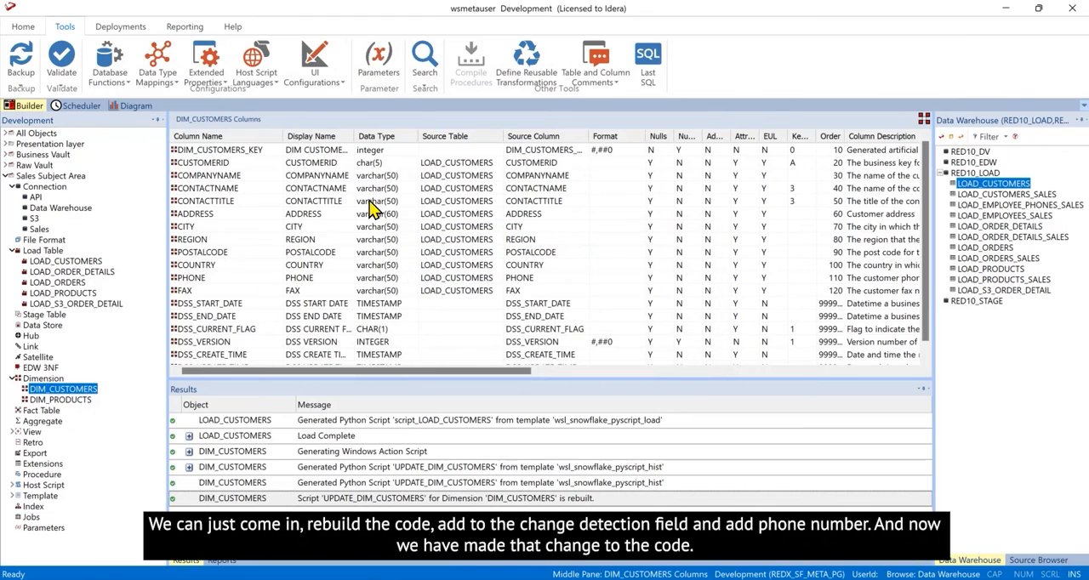
- Reopen the UPDATE_DIM_CUSTOMERS script and load its previous version in the Code Viewer
right_click(77, 391)
click(150, 10)
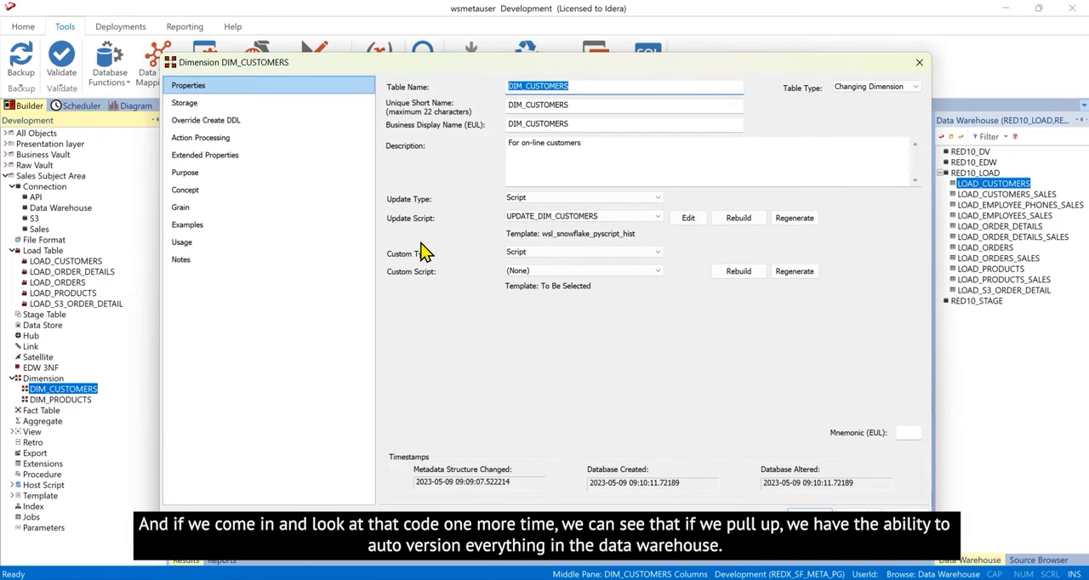
click(688, 218)
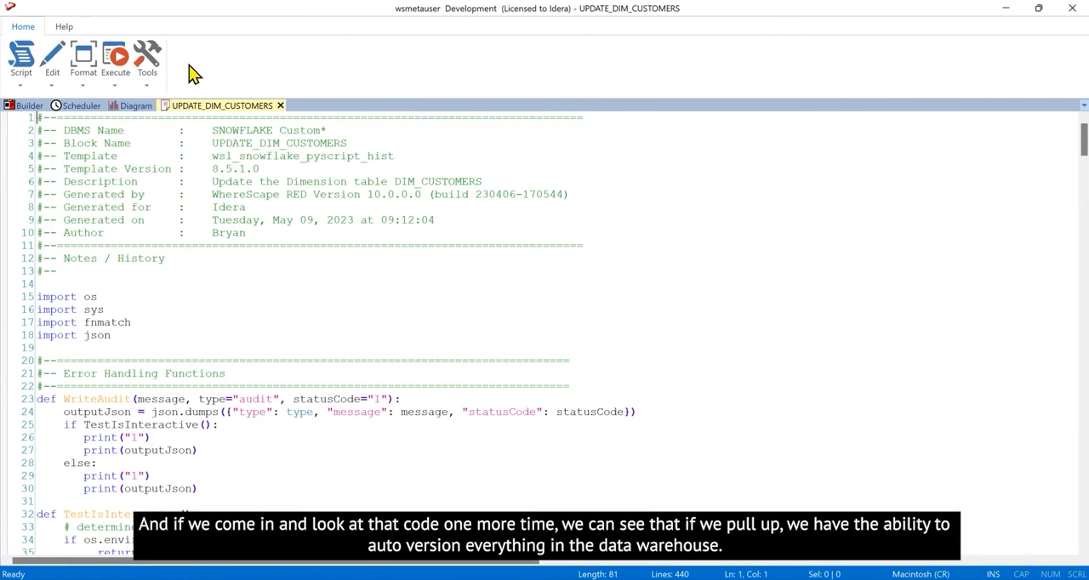
click(147, 82)
click(197, 148)
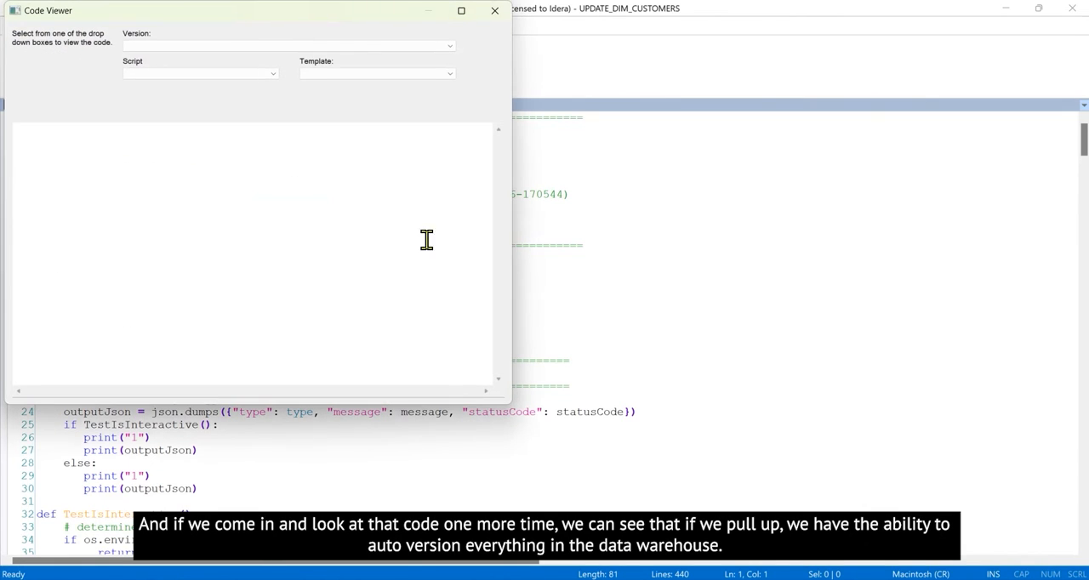
click(449, 47)
click(326, 58)
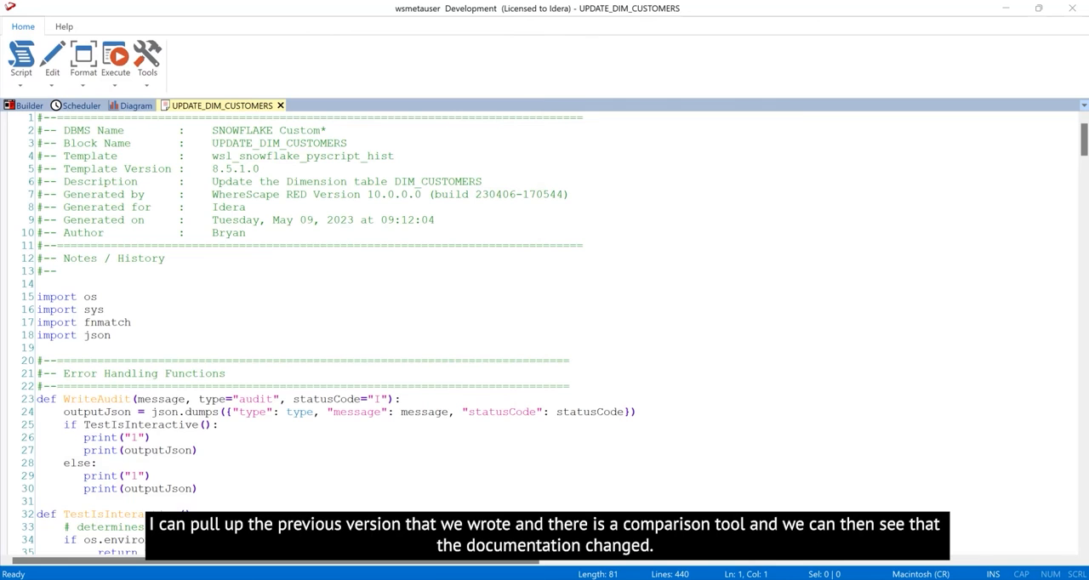
- Compare the current update script with the previous version in the viewer, and close the viewer
drag(17, 164, 758, 119)
click(155, 85)
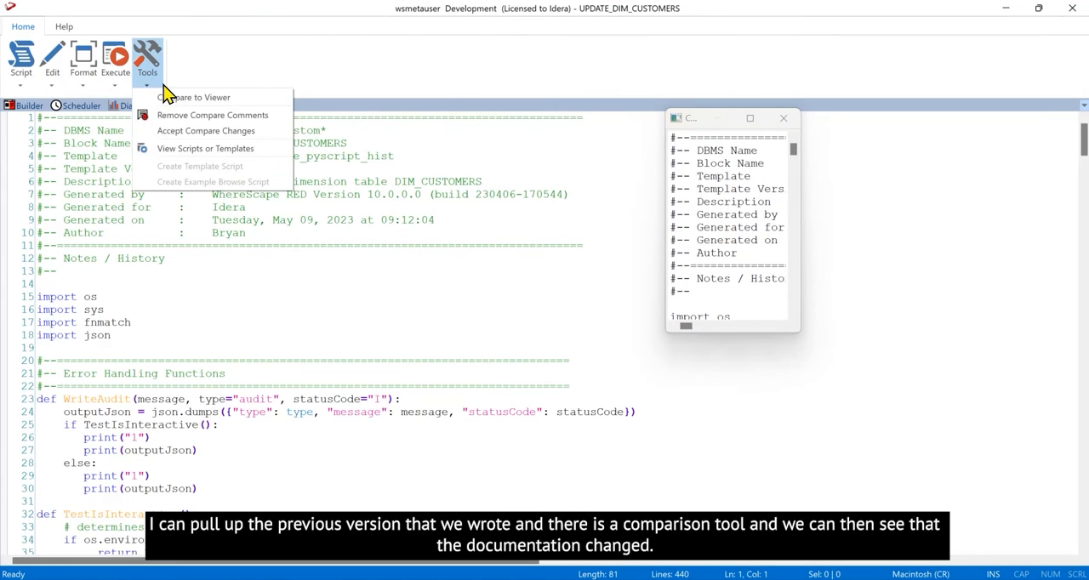
click(162, 98)
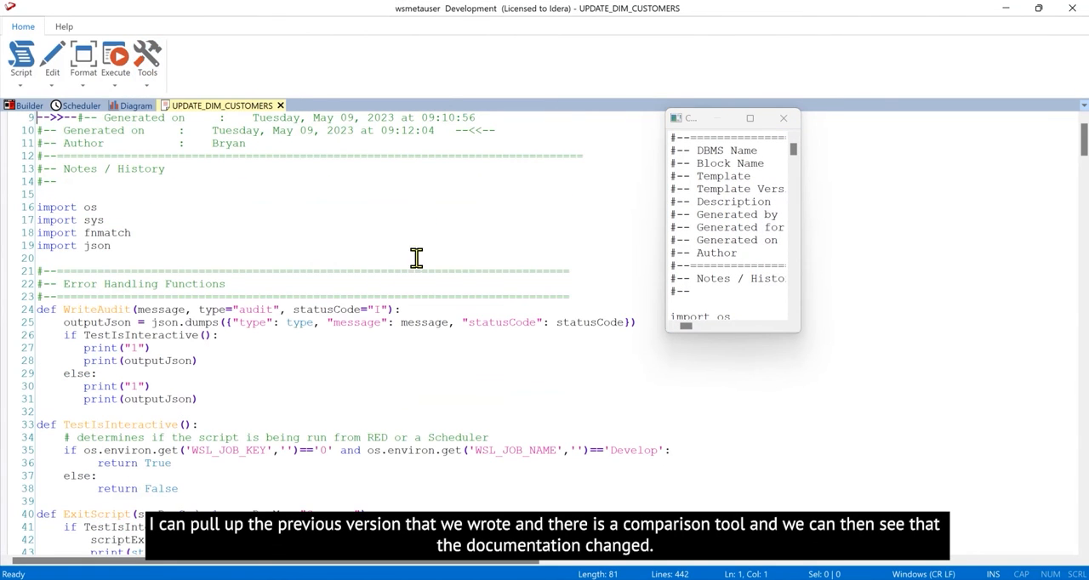
click(783, 118)
- Examine the marked differences in the script's header, tracked columns and untracked columns, and close the script
scroll(328, 234, up, 3)
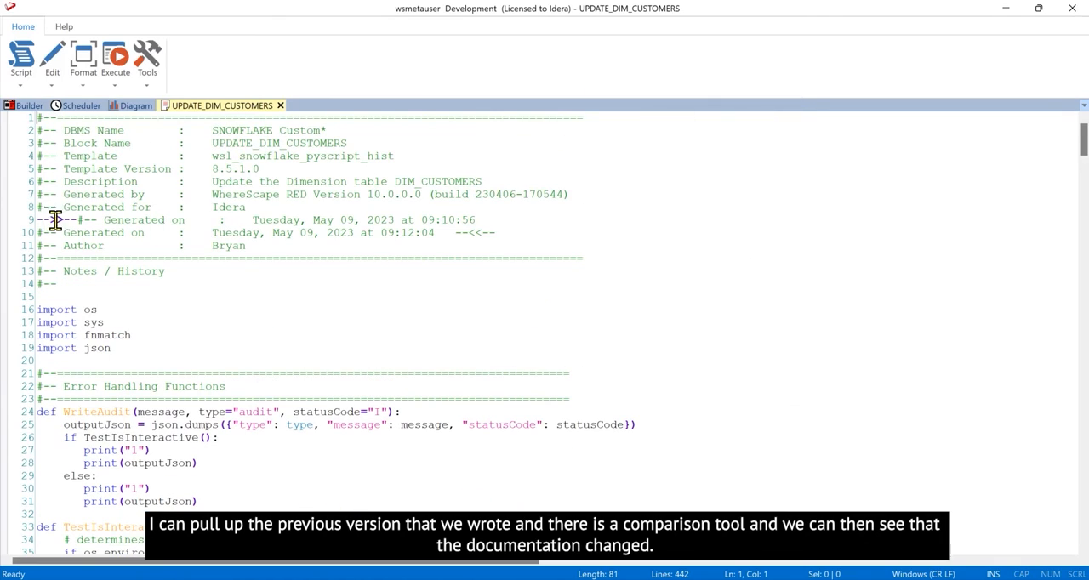
scroll(544, 366, down, 17)
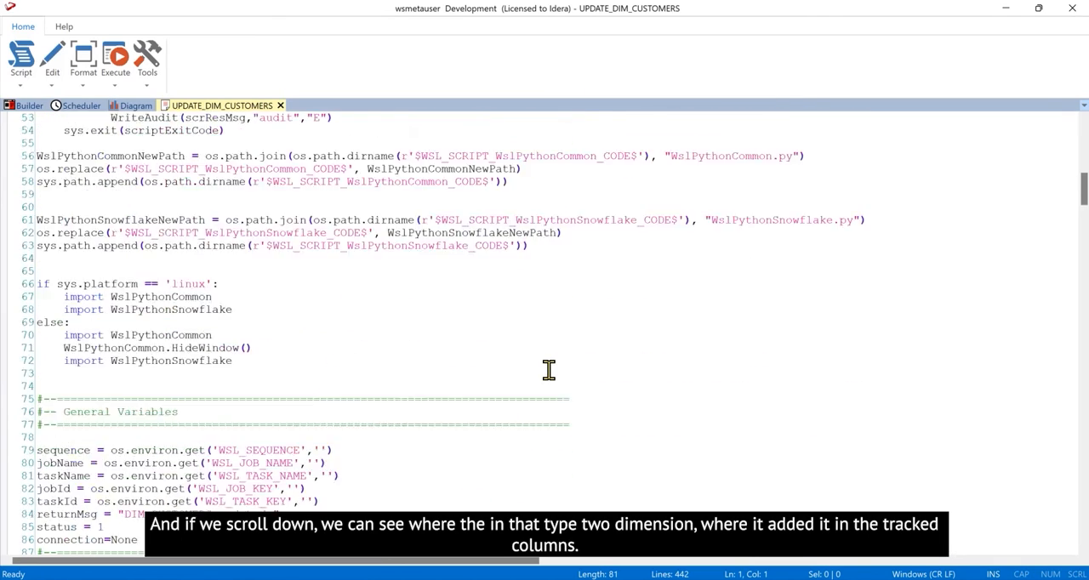
scroll(548, 369, down, 20)
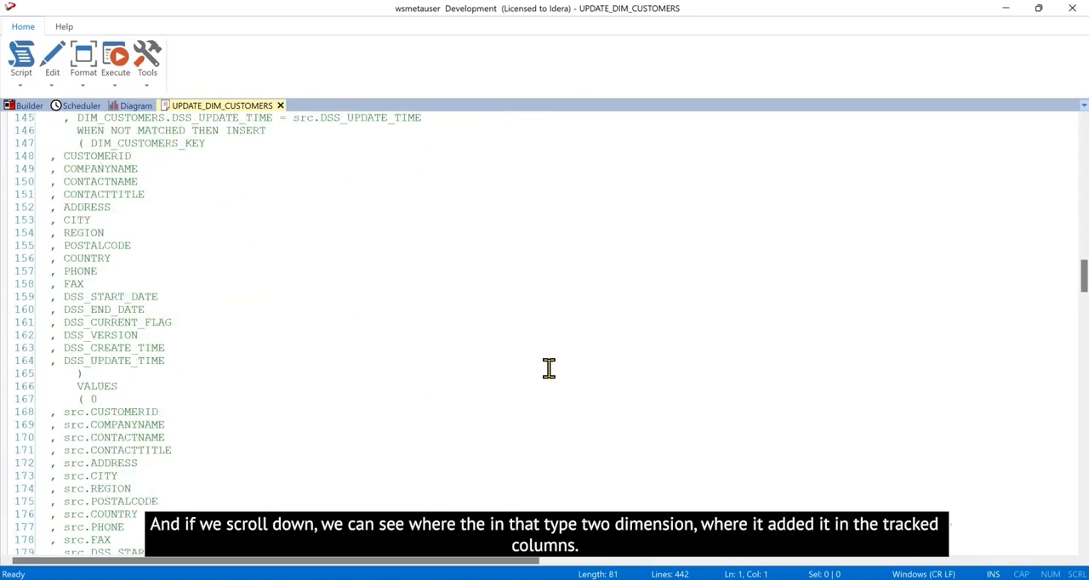
scroll(549, 369, down, 20)
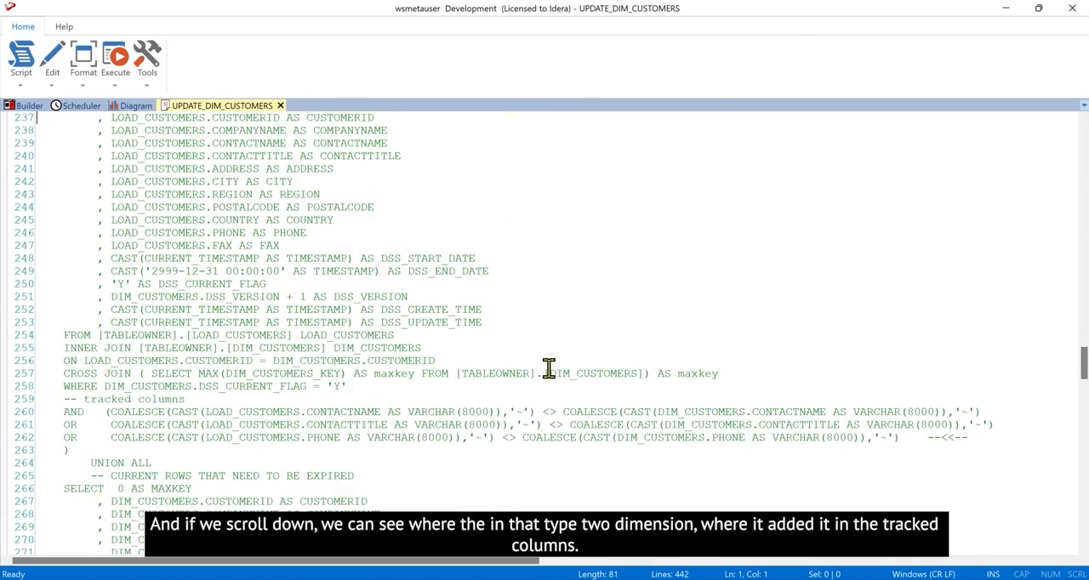
scroll(549, 369, down, 5)
drag(975, 234, 692, 234)
scroll(509, 336, down, 16)
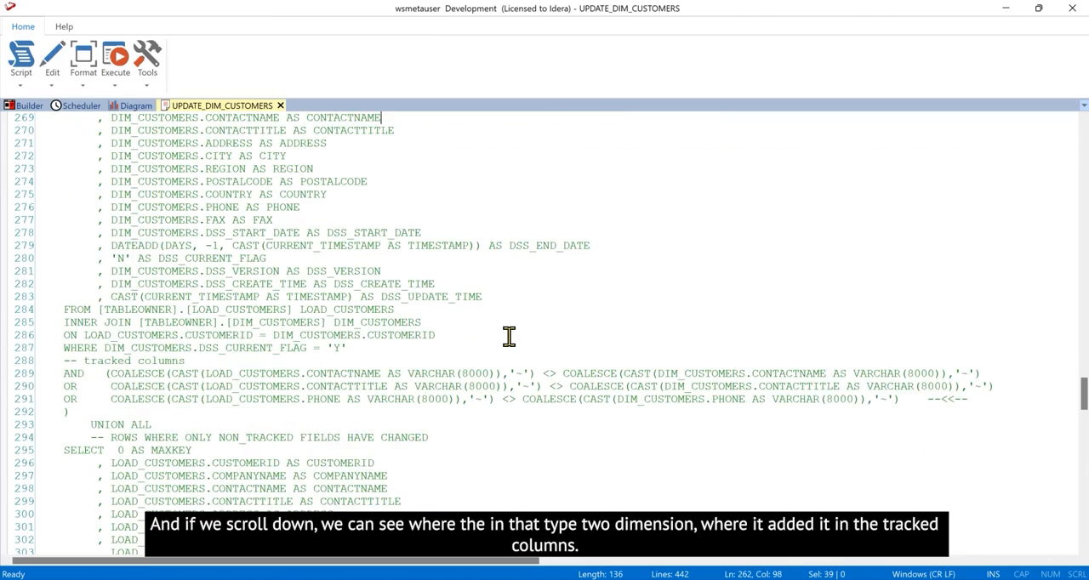
scroll(509, 336, down, 4)
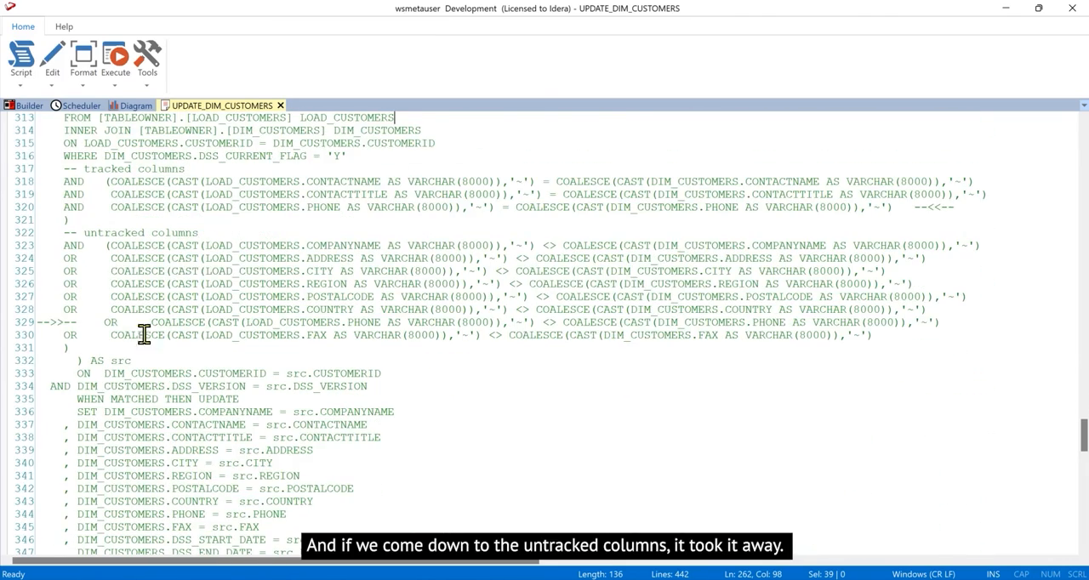
drag(43, 323, 172, 322)
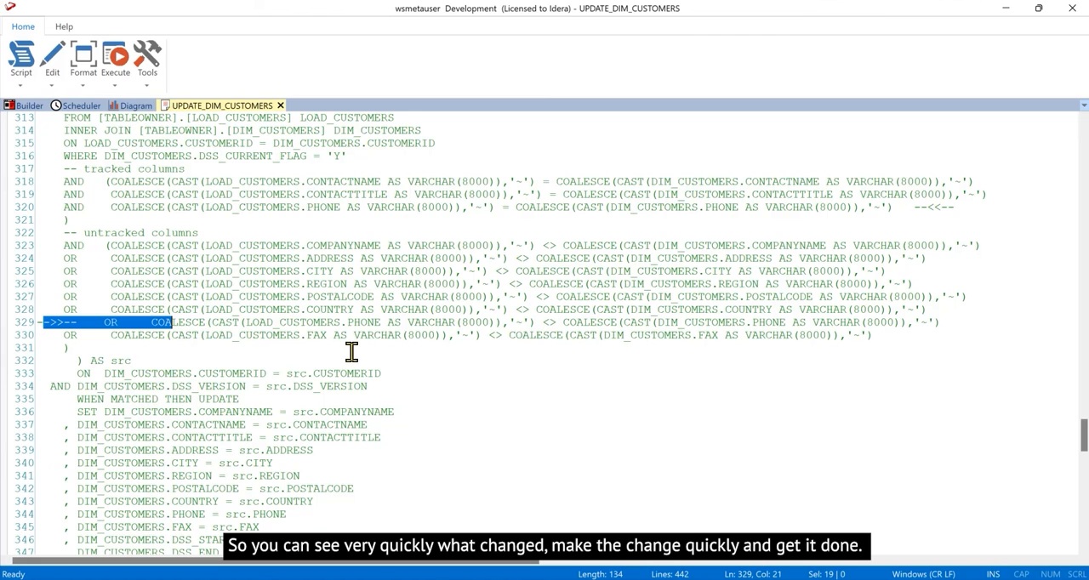
click(280, 106)
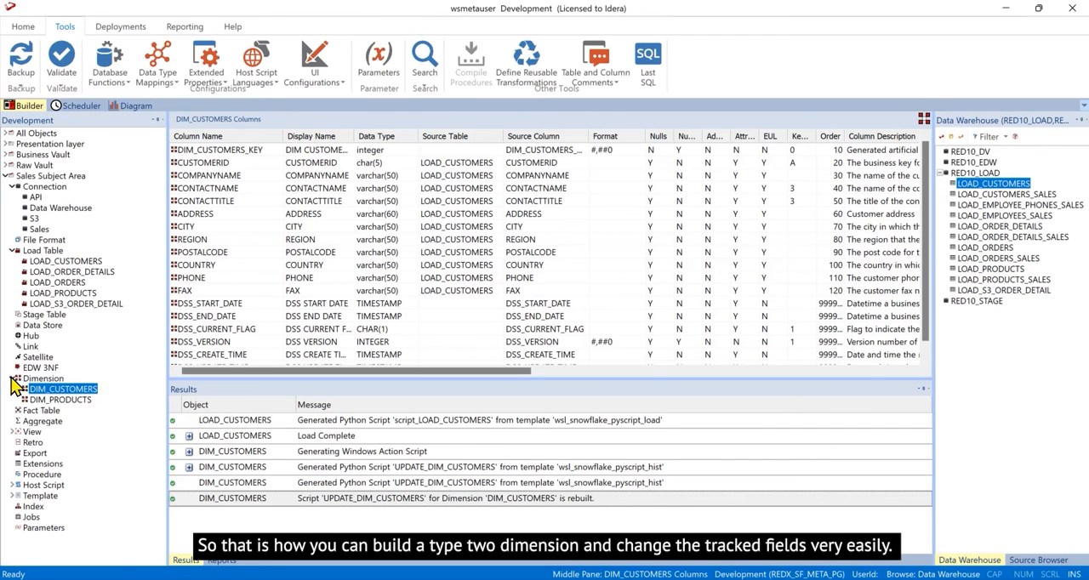